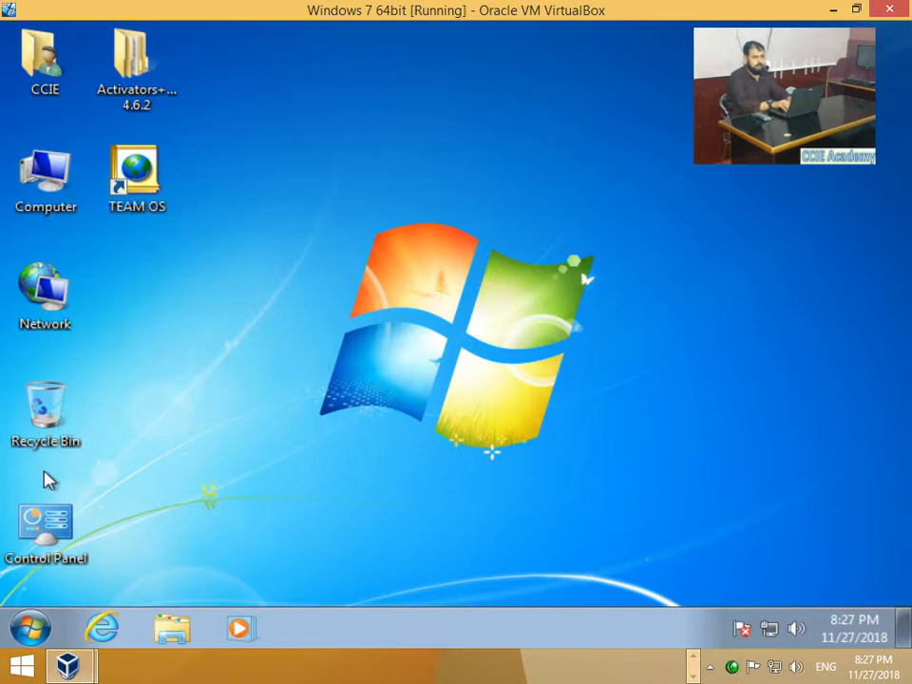
Step: Open Control Panel, switch View by to Large icons, and go to User Accounts
double_click(14, 533)
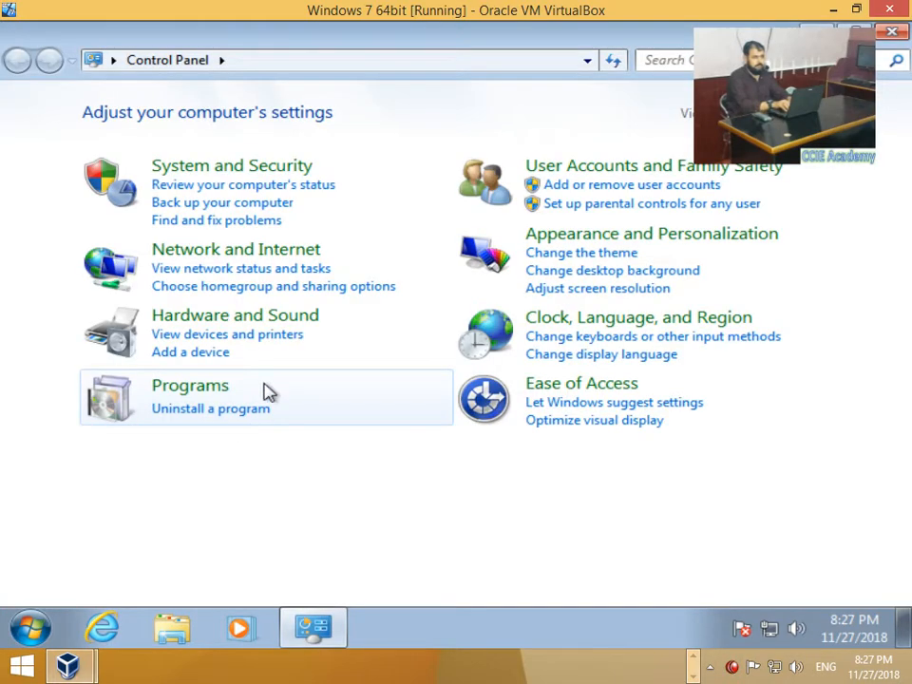
click(789, 113)
click(801, 173)
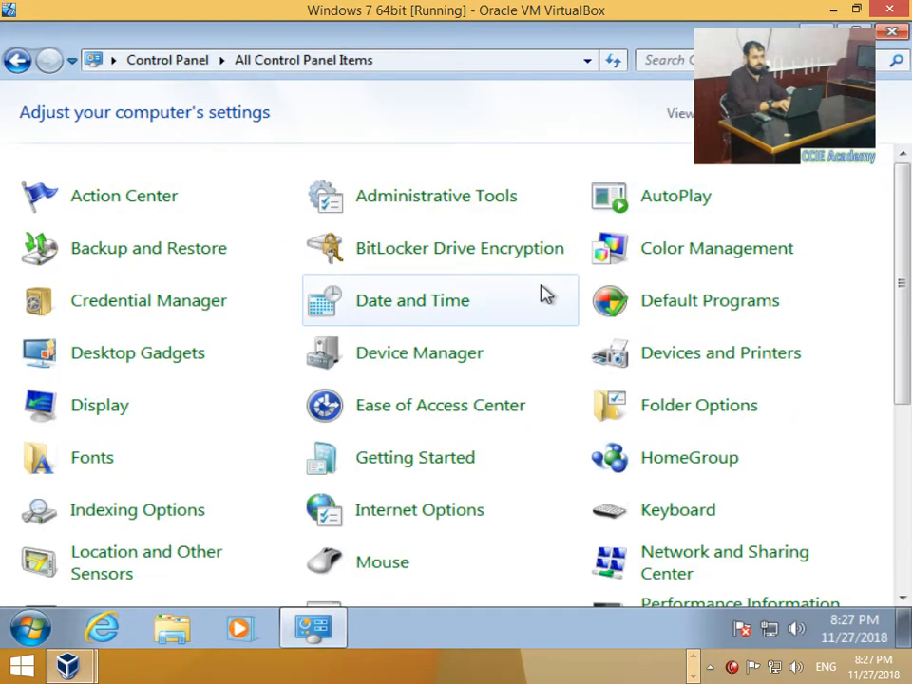
scroll(503, 342, down, 5)
scroll(400, 523, down, 2)
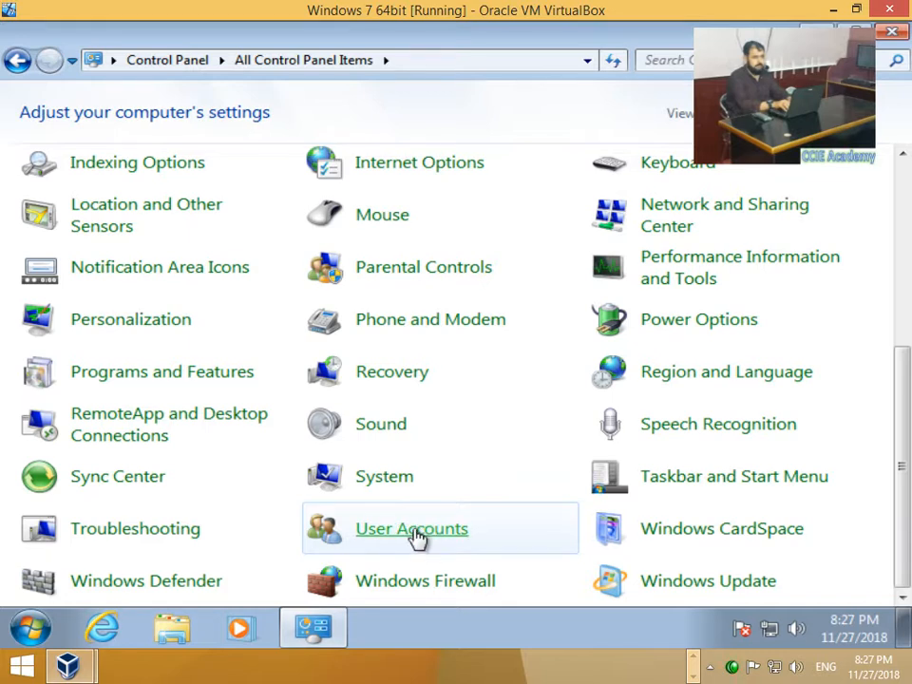
click(415, 535)
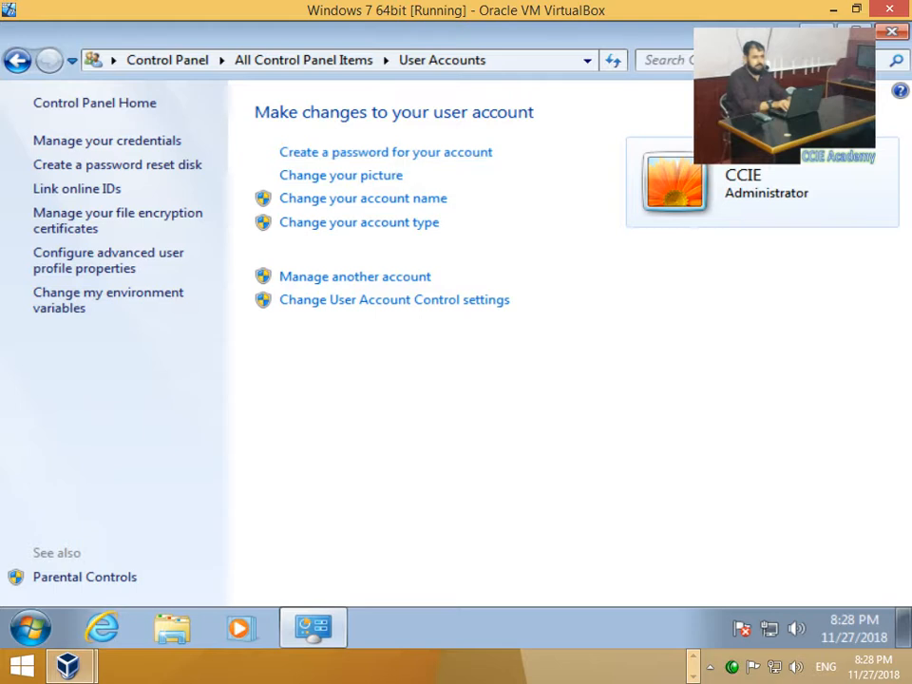
Step: Close the Control Panel window to return to the desktop
click(889, 36)
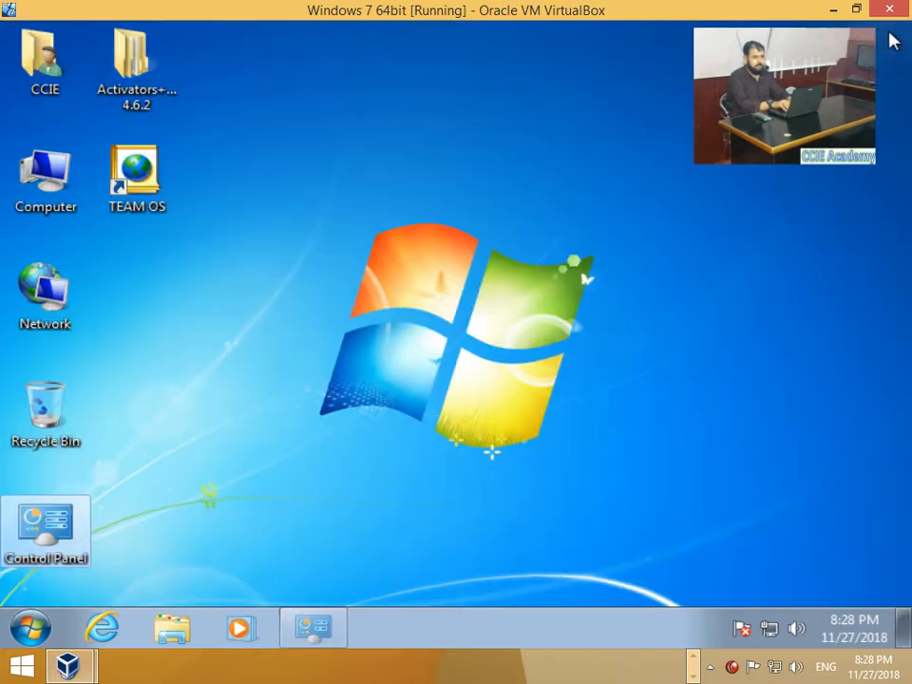
Step: Open Computer Management from Computer and list the users under Local Users and Groups
click(73, 160)
right_click(55, 162)
click(90, 203)
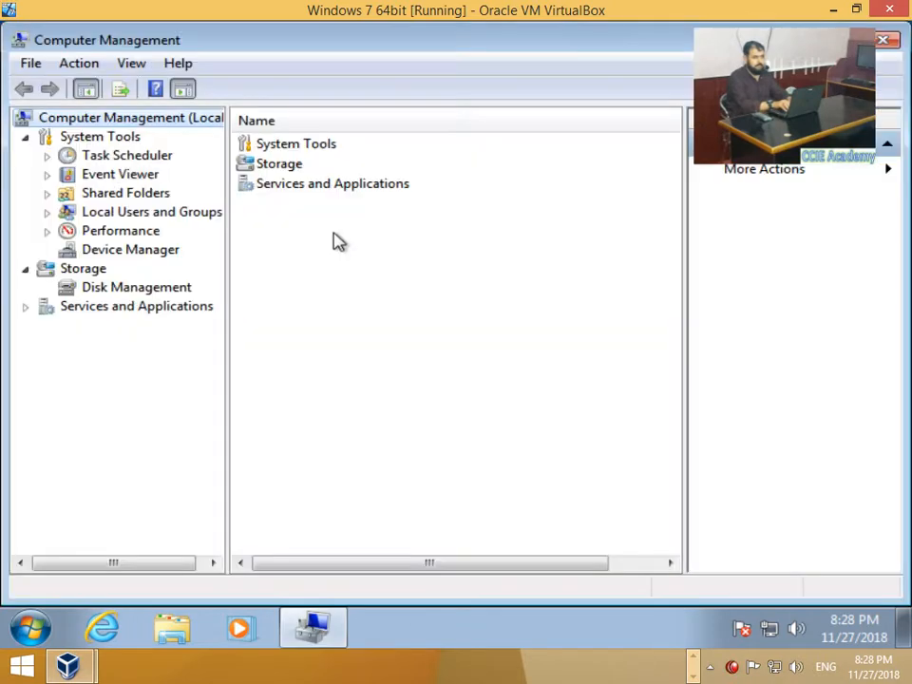
click(47, 213)
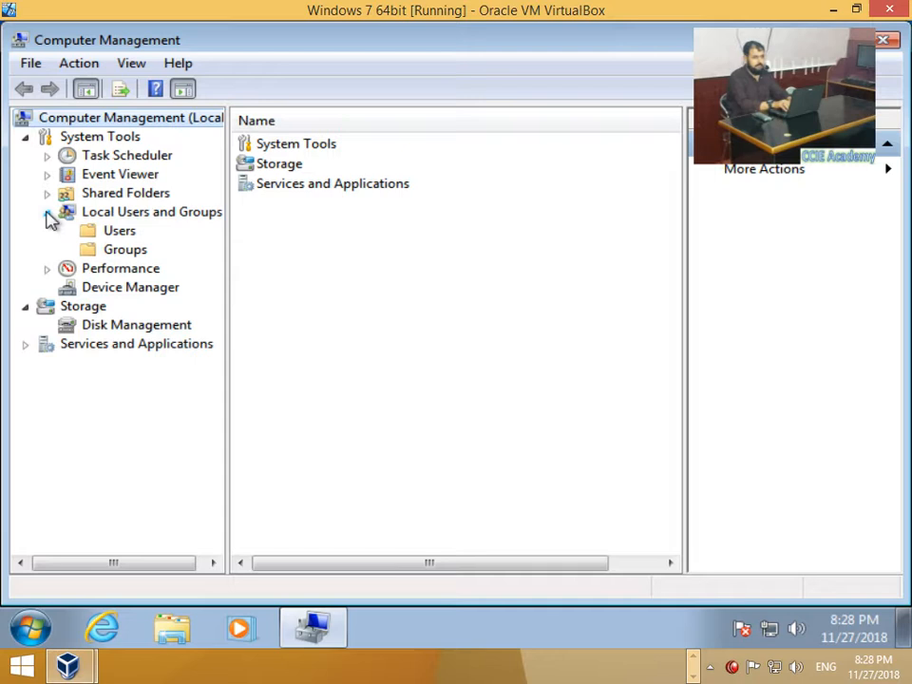
click(105, 231)
Step: Set a new password for the CCIE account, entering and confirming it
right_click(277, 168)
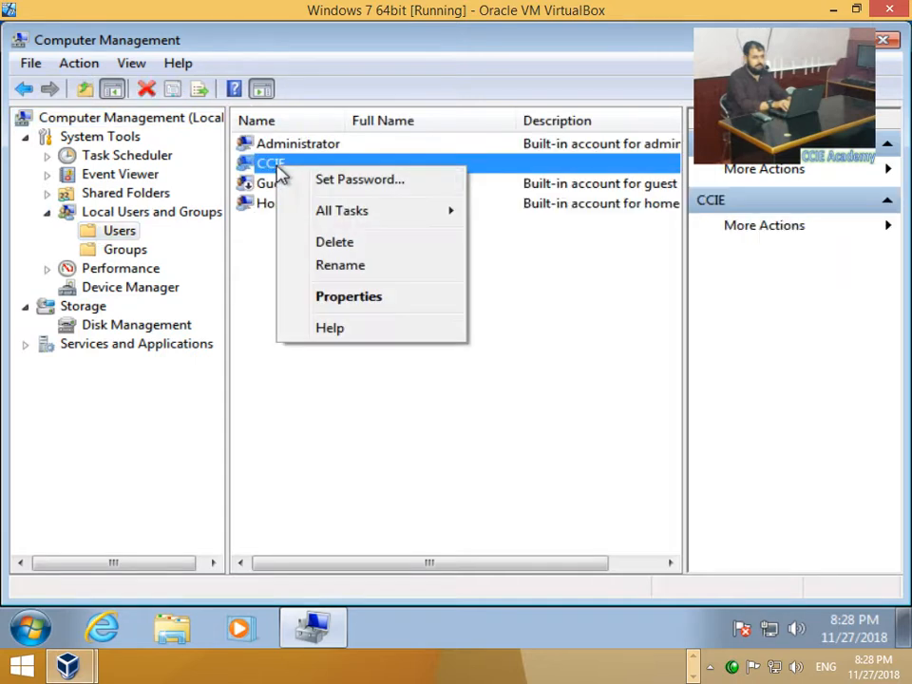
click(318, 185)
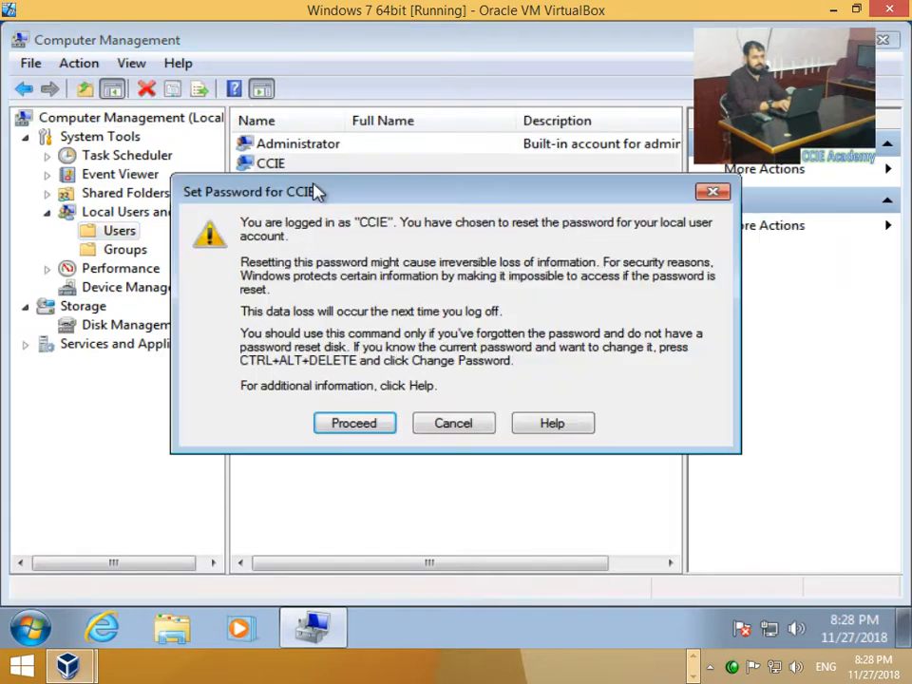
click(357, 426)
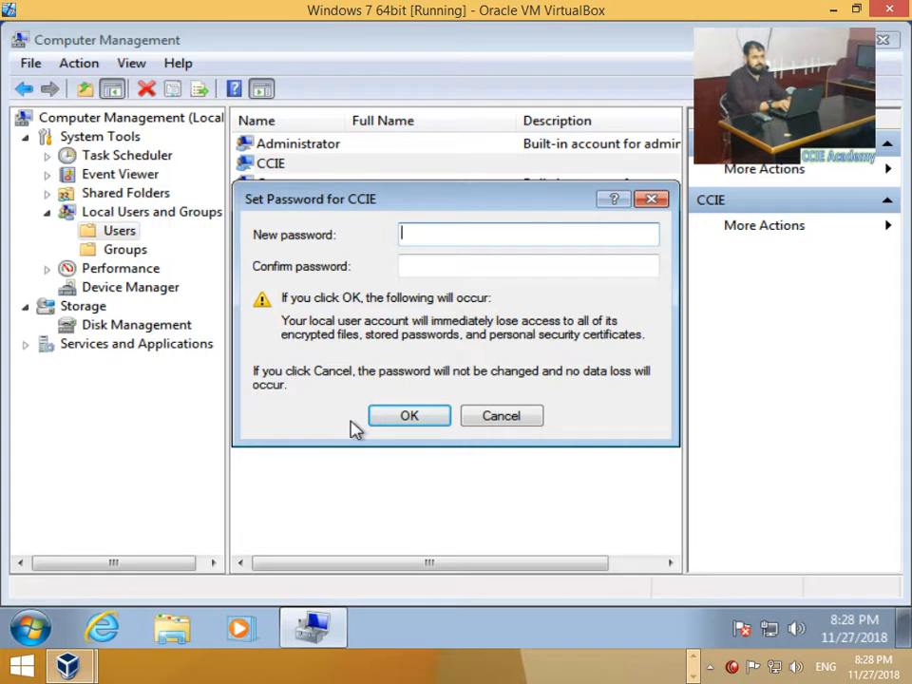
text(1234)
key(Tab)
text(1234)
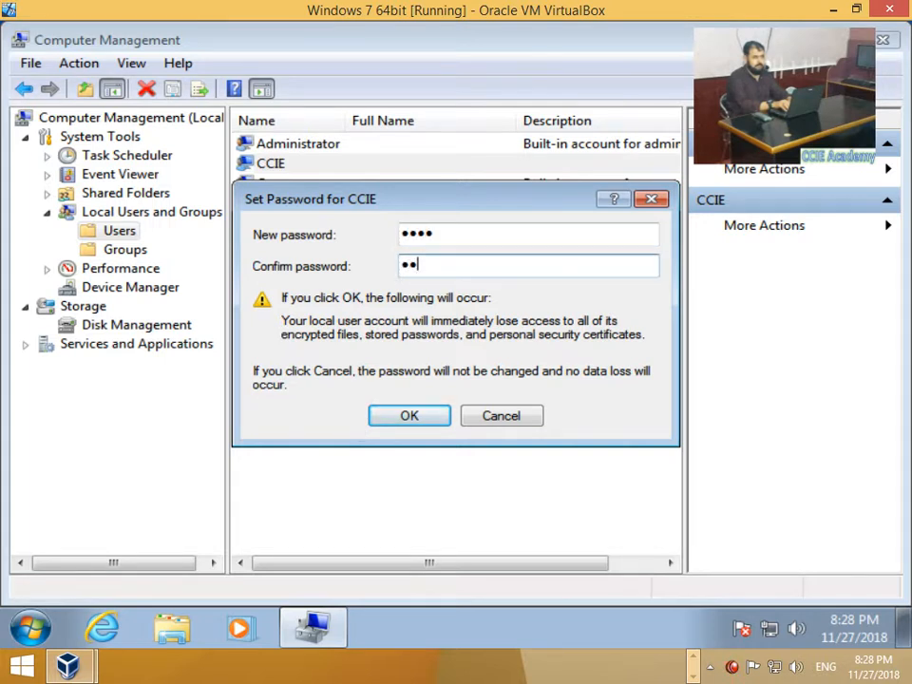
click(388, 414)
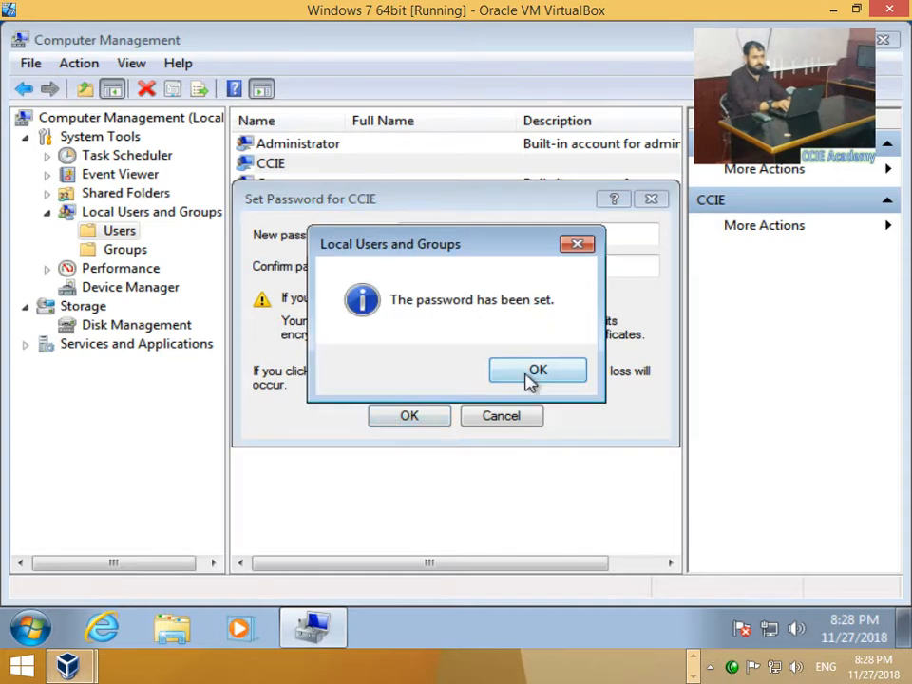
click(526, 376)
click(452, 339)
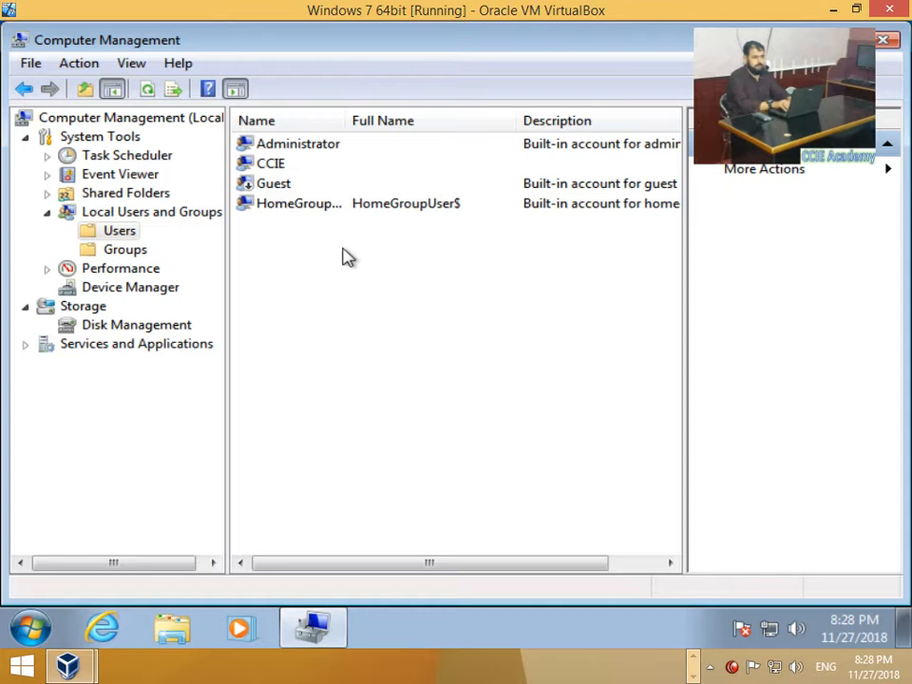
Step: Tick Account is disabled in the Administrator account's Properties and apply it
right_click(285, 148)
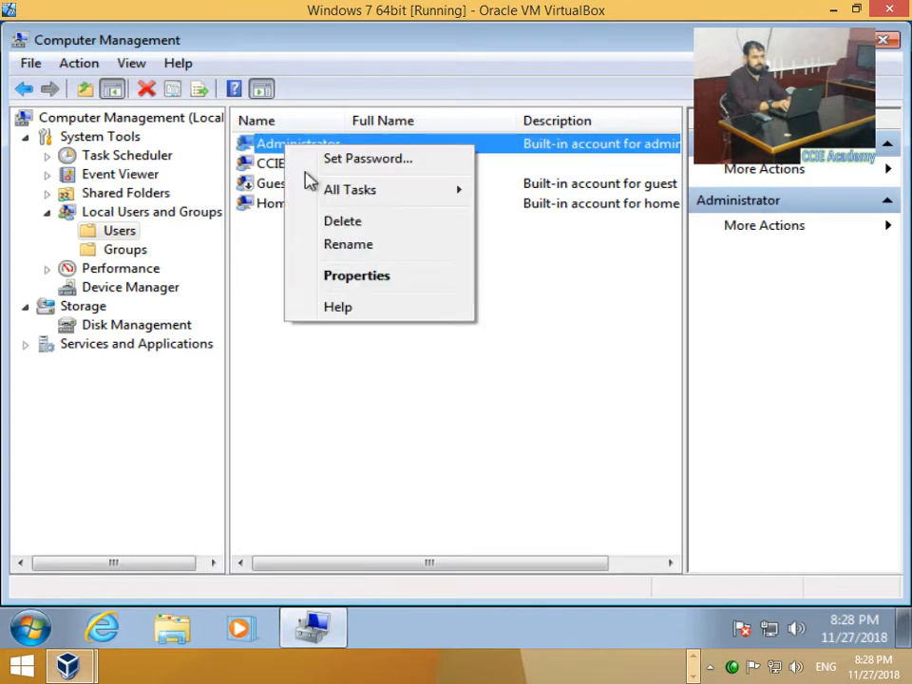
click(350, 285)
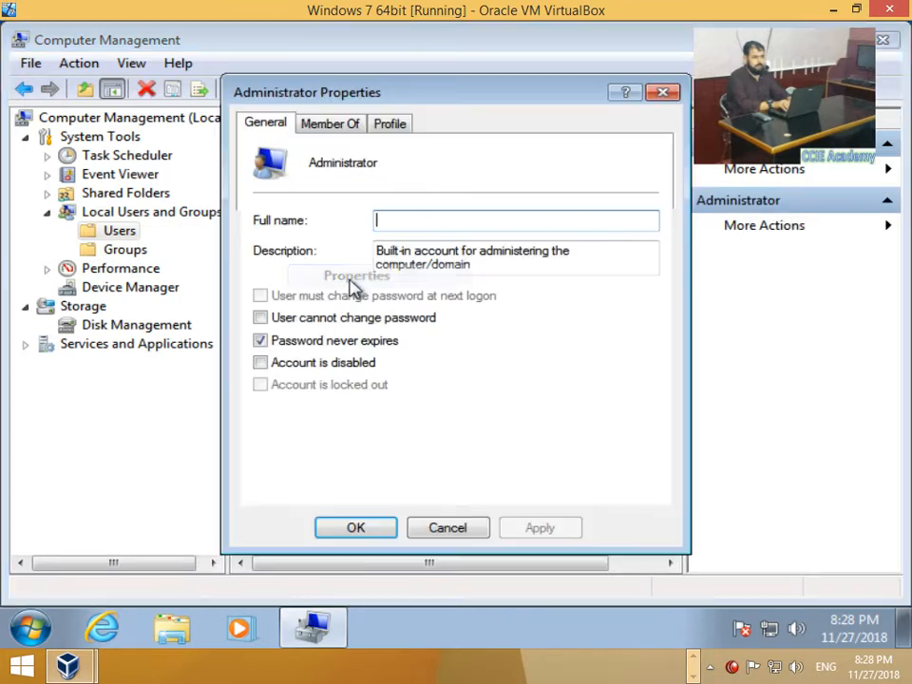
click(298, 366)
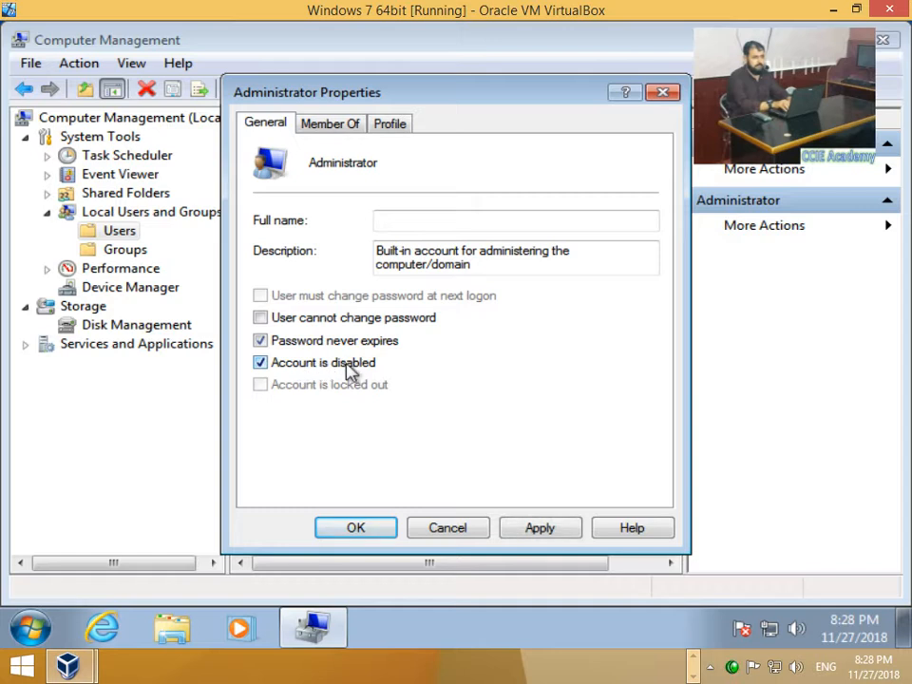
click(533, 529)
click(358, 528)
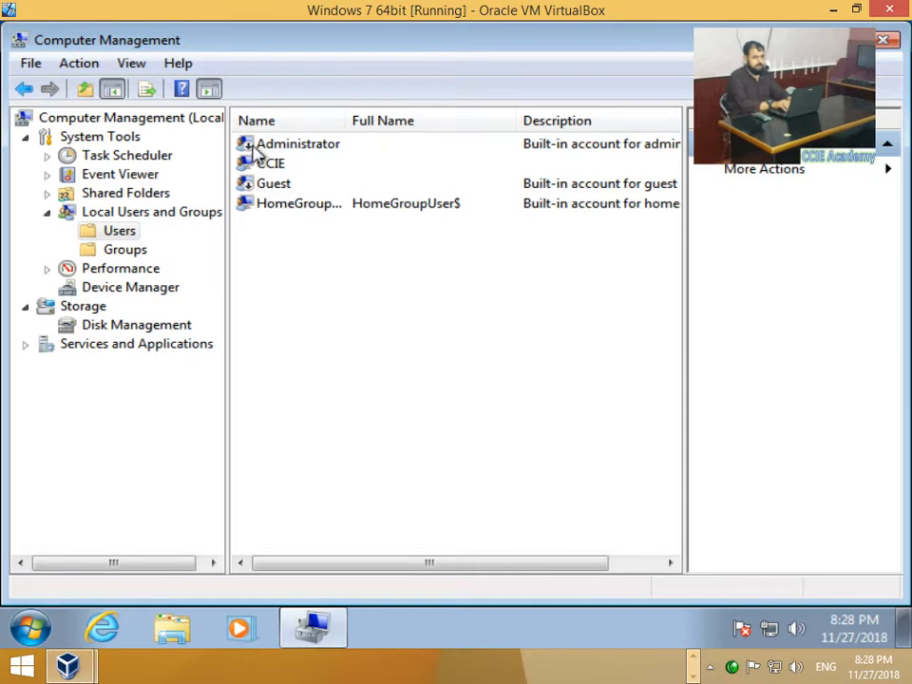
Step: Close Computer Management, log off, and sign back in with the new password
click(883, 40)
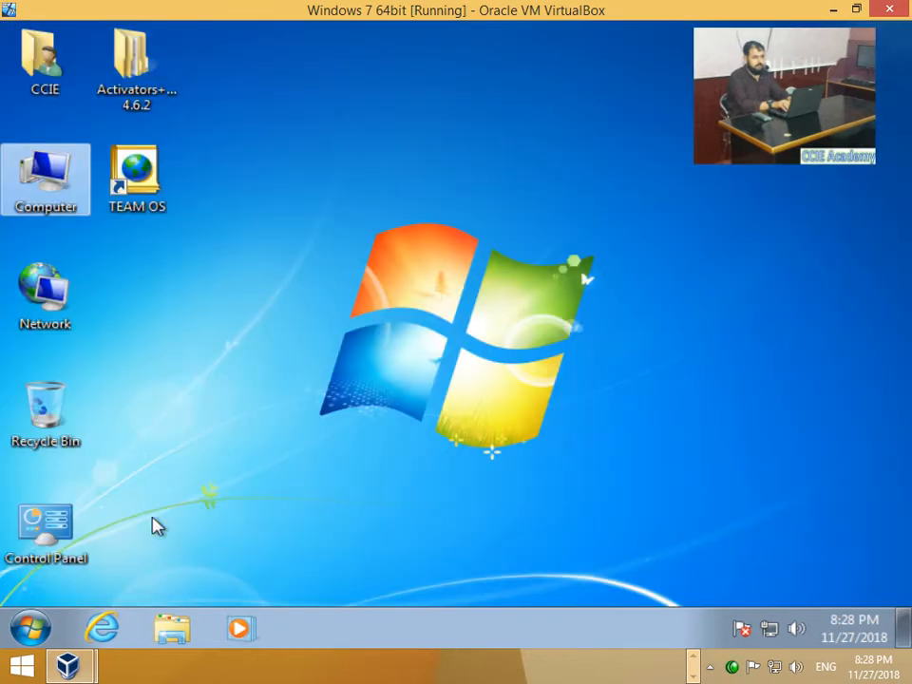
click(30, 627)
click(398, 574)
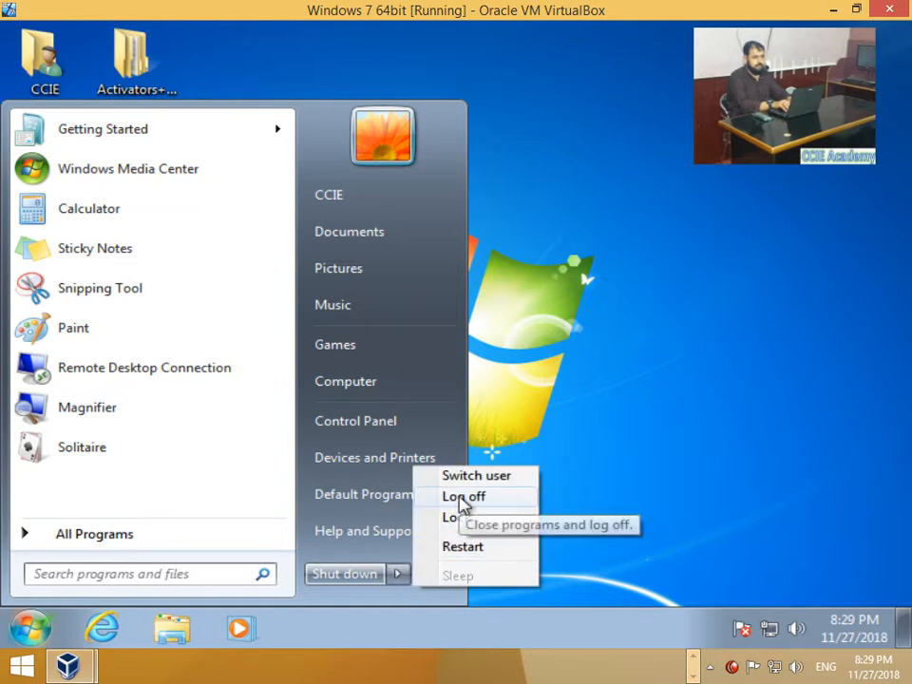
click(461, 497)
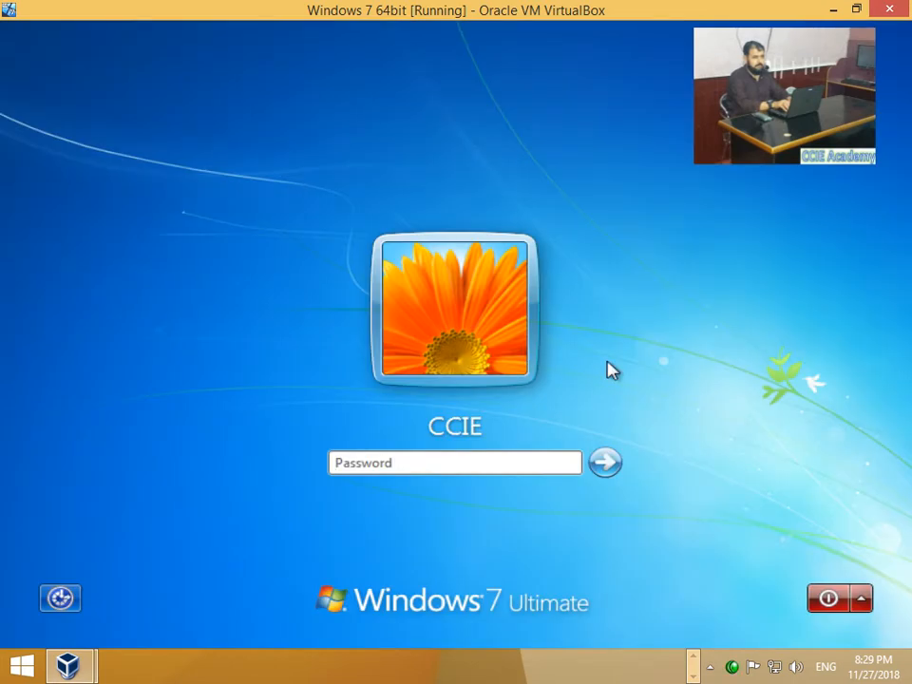
text(1234)
key(Return)
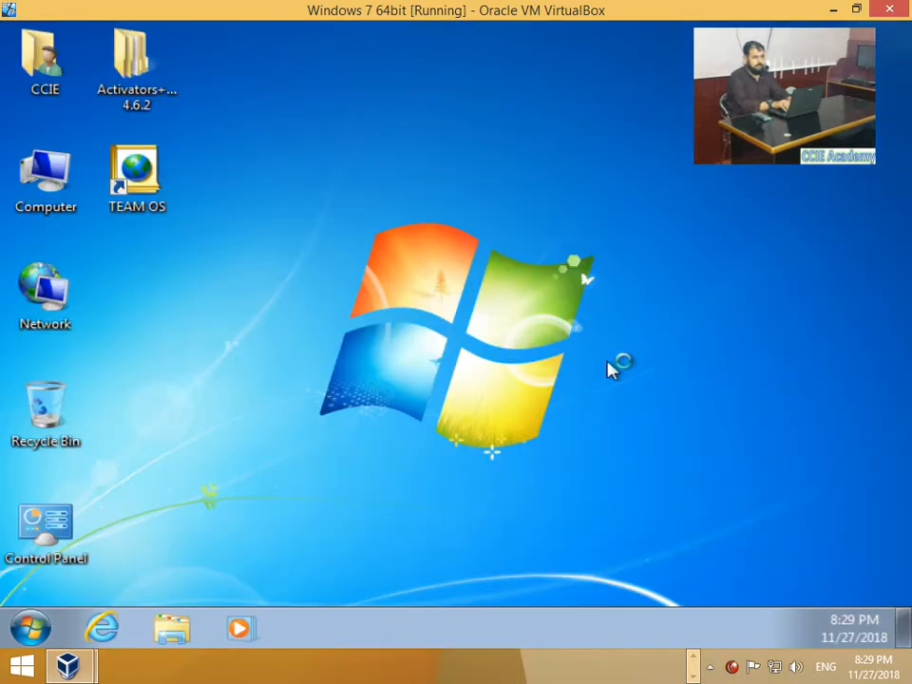
Step: Find cmd in the Start search and run Command Prompt as administrator
click(33, 625)
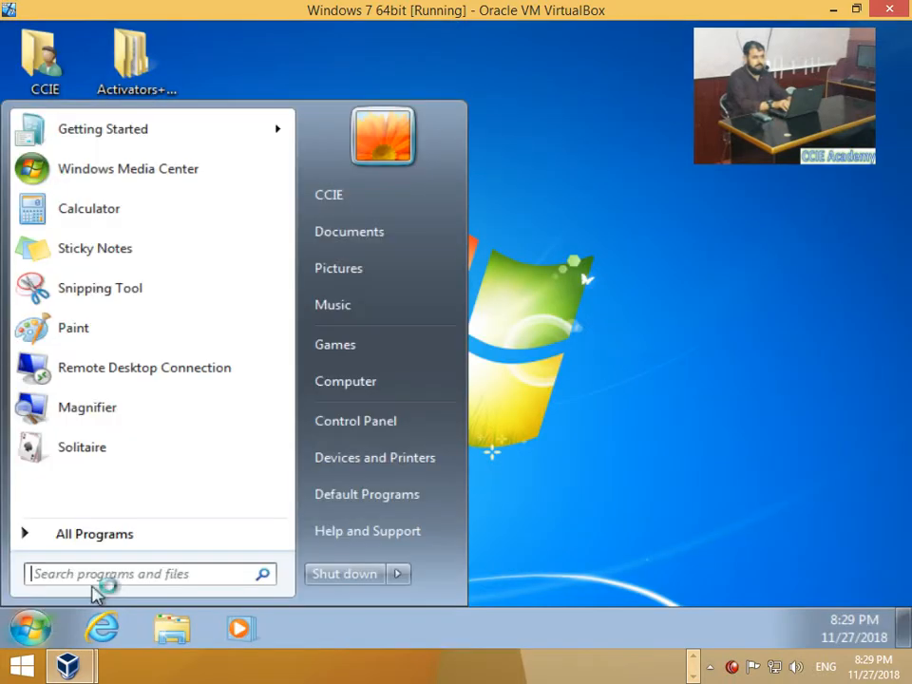
click(122, 576)
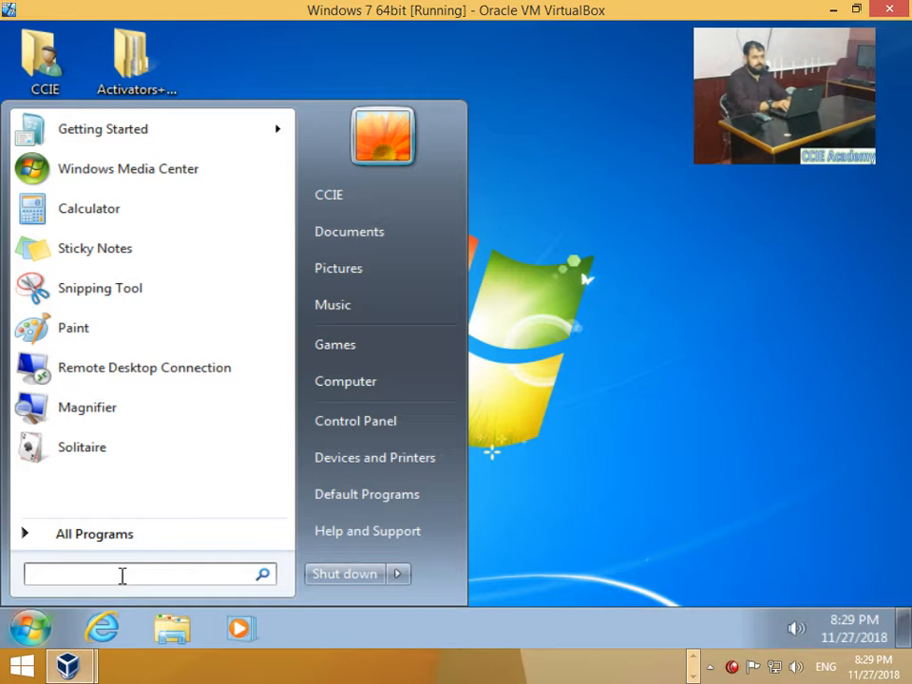
text(cmd)
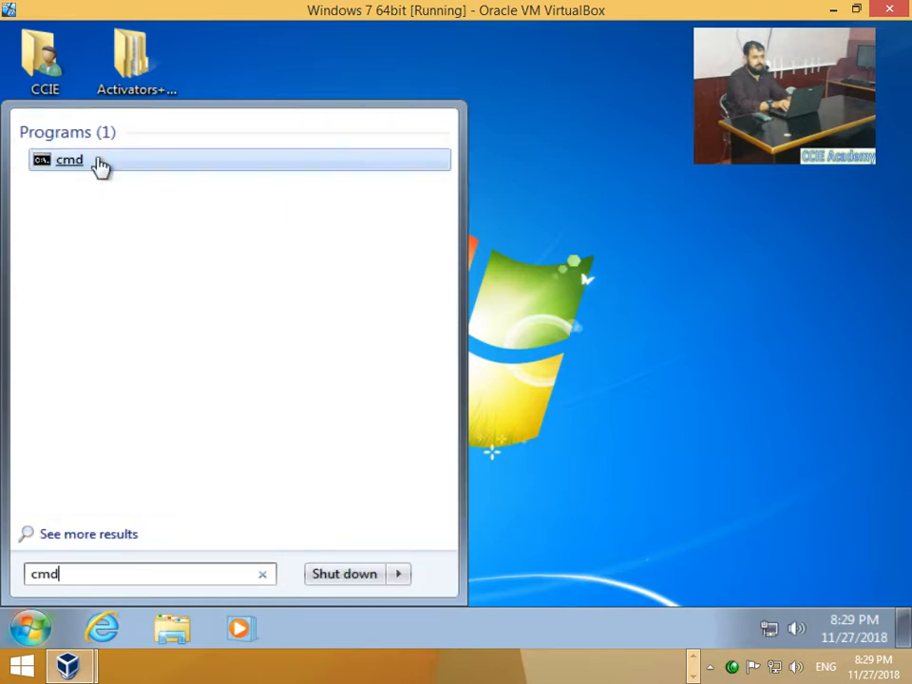
right_click(102, 165)
click(162, 202)
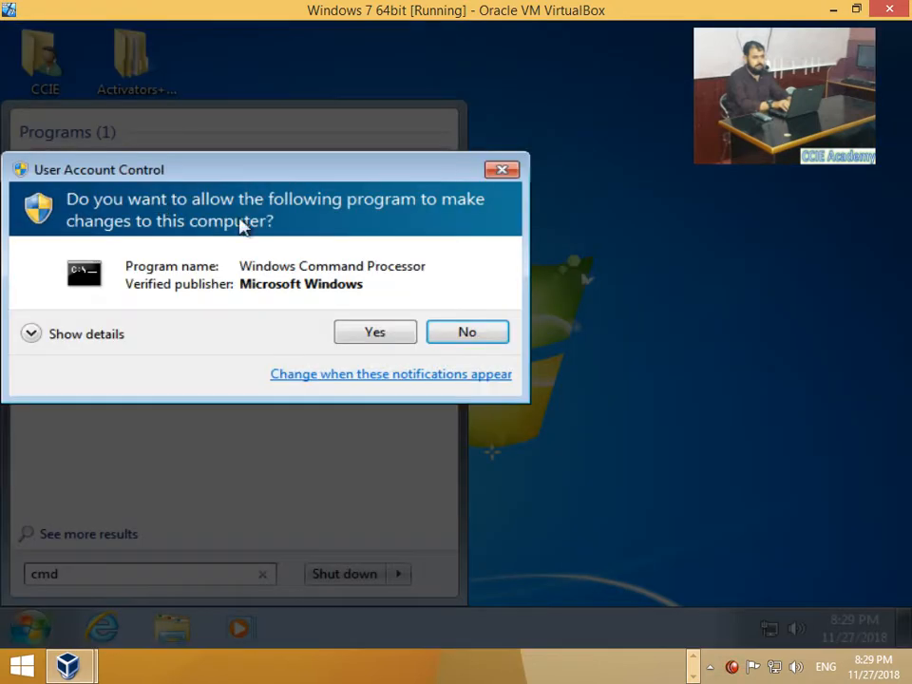
click(373, 334)
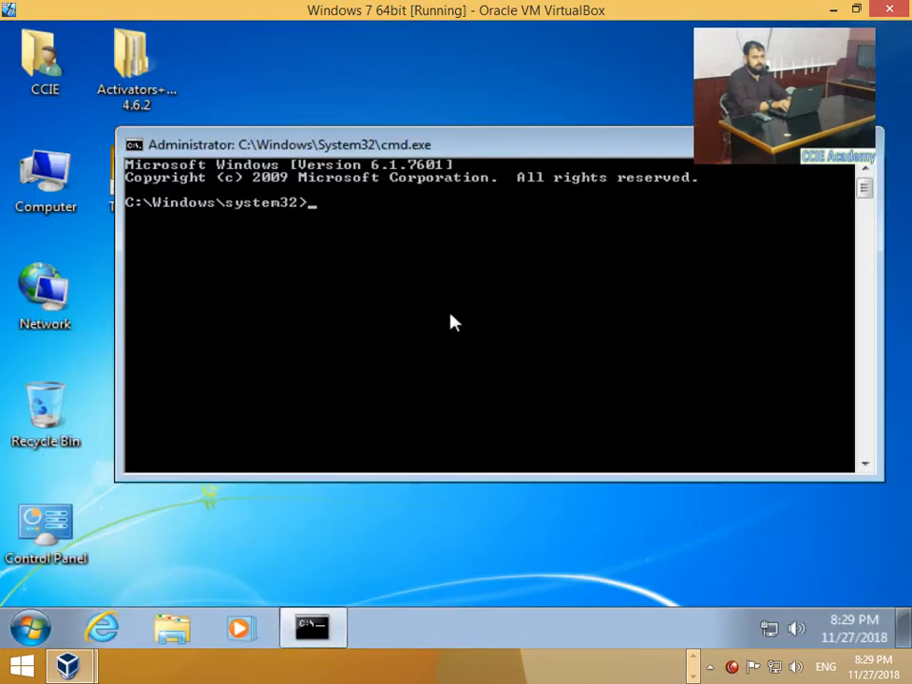
Step: List accounts with net user, then reset the CCIE password with net user CCIE
text(net user)
key(Return)
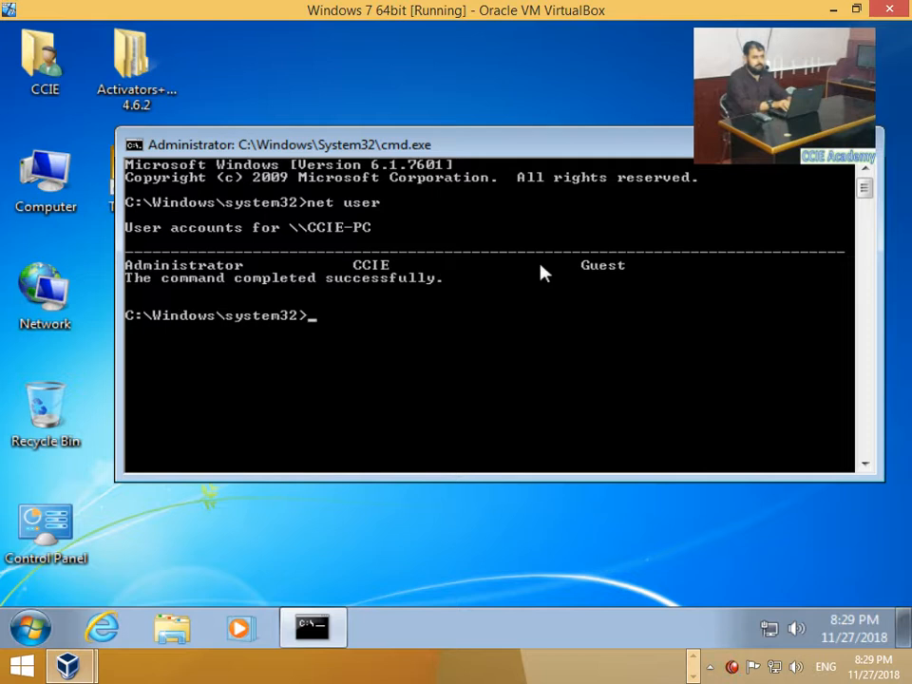
text(et user)
text( CI)
key(BackSpace)
text(C)
key(BackSpace)
key(BackSpace)
text(CIE)
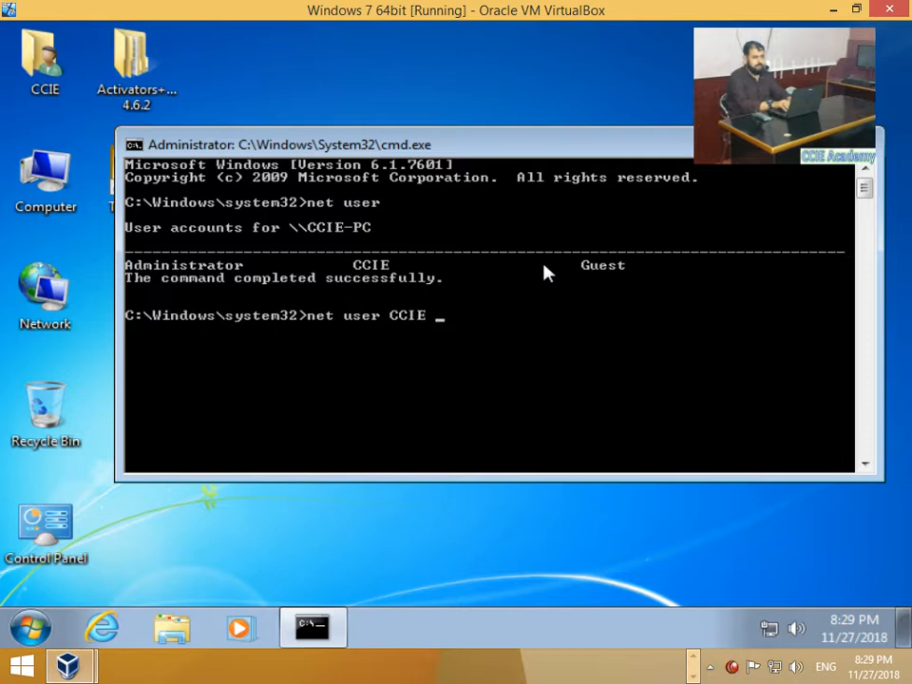
text( root)
key(Return)
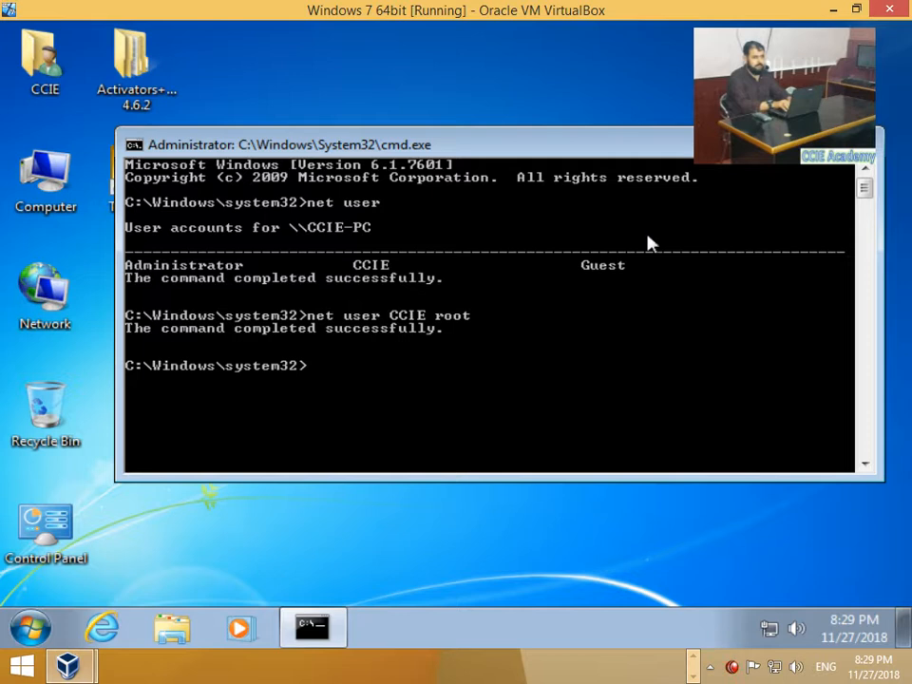
Step: Switch user to the logon screen and enter the CCIE account password
click(32, 629)
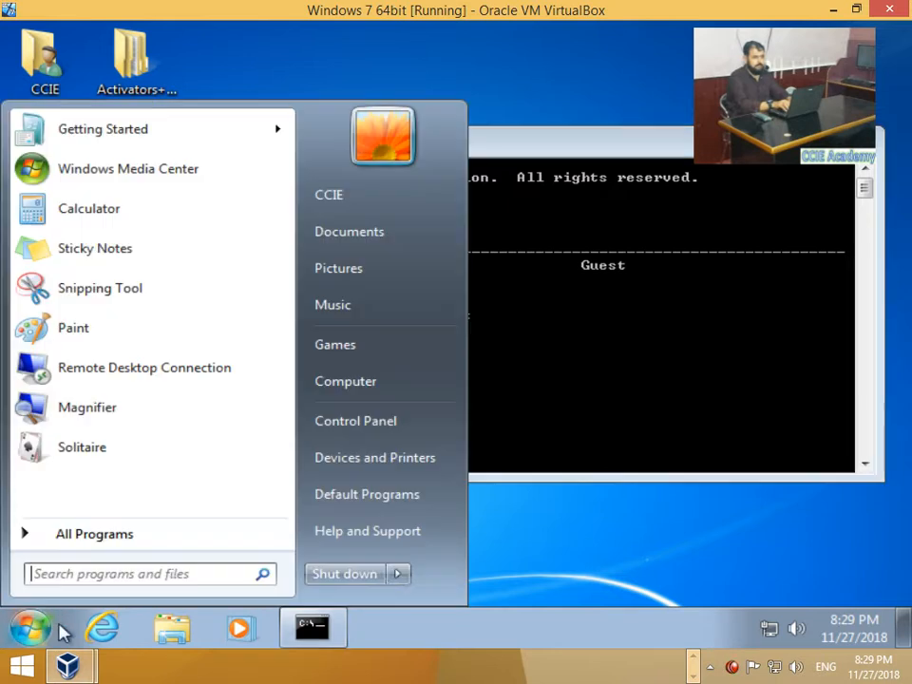
mouse_move(403, 578)
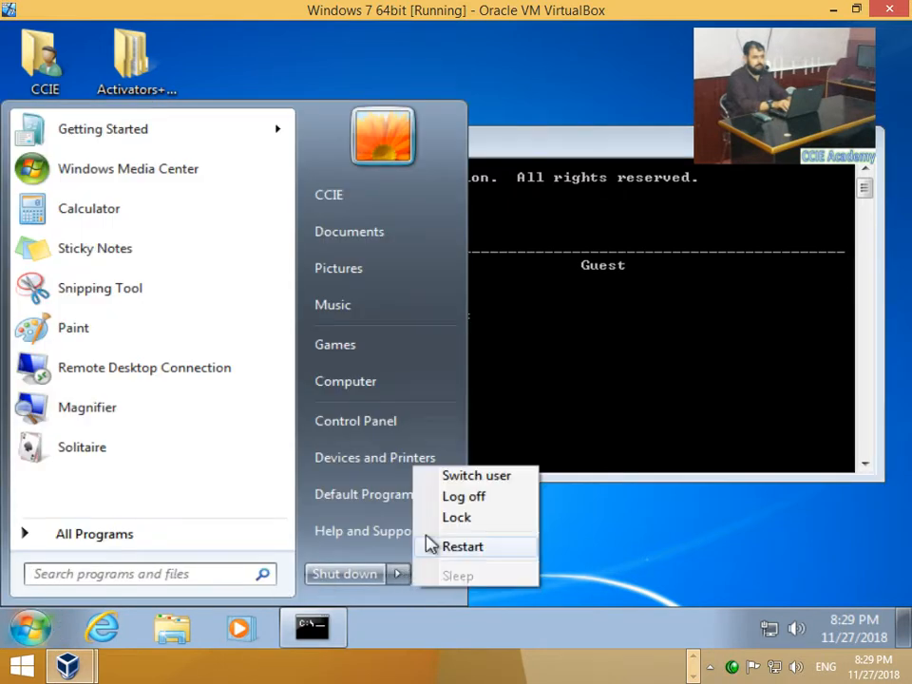
click(474, 483)
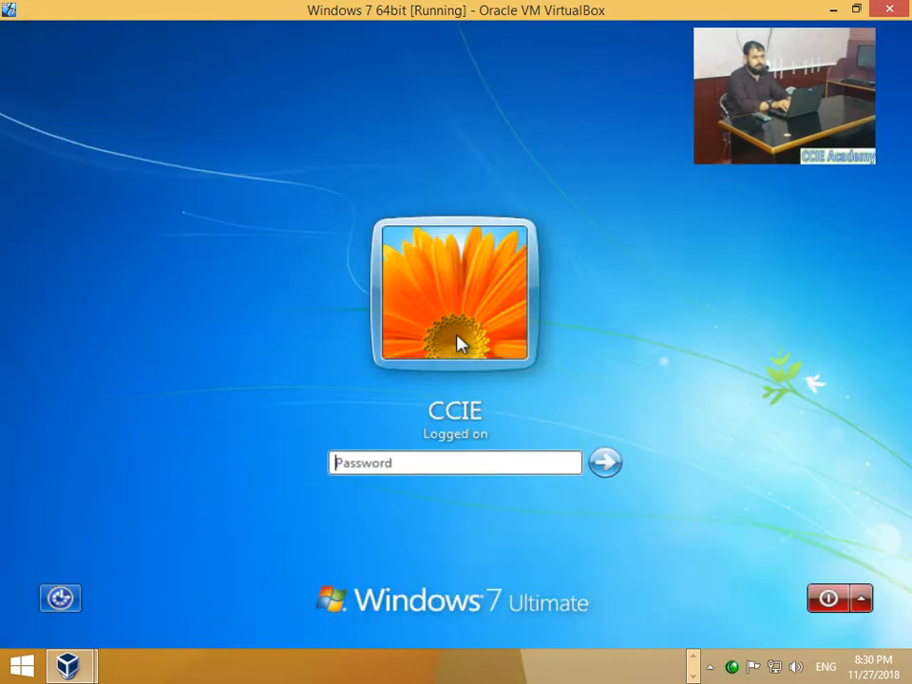
text(1234)
key(Return)
key(Return)
text(1234)
key(Return)
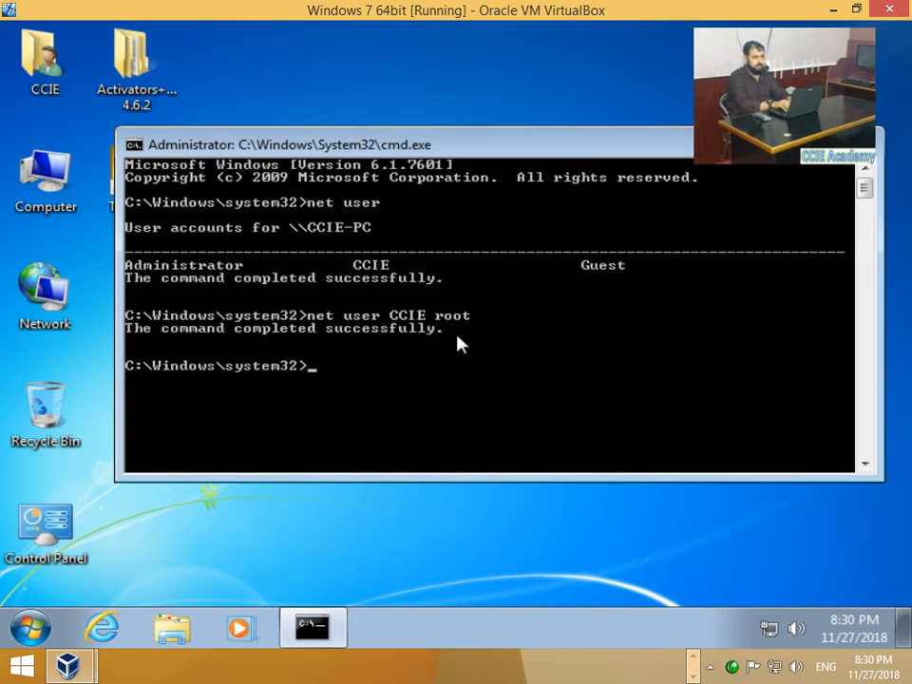
Step: Close the administrator Command Prompt window
click(865, 144)
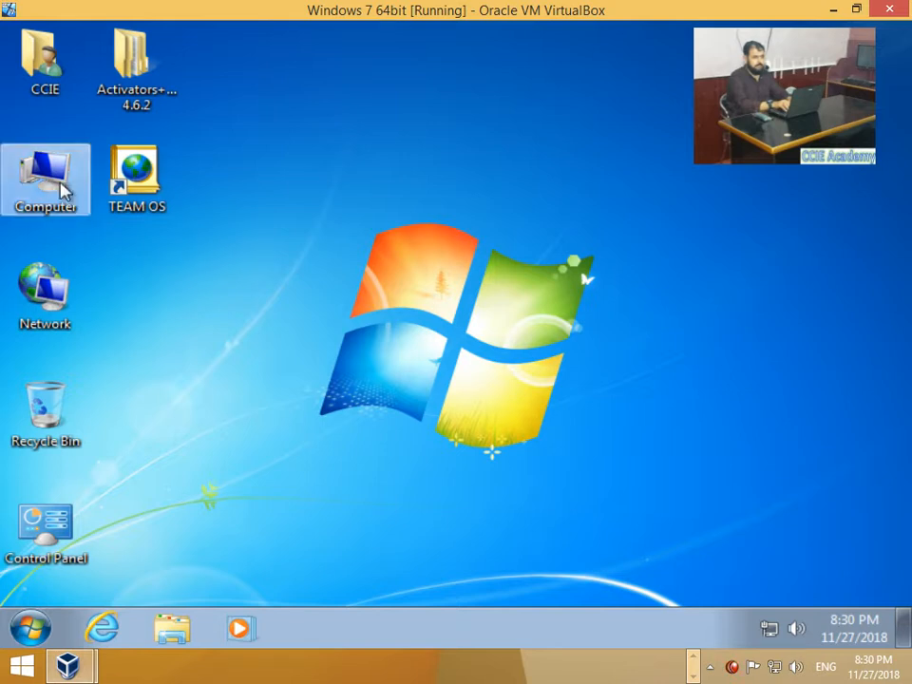
right_click(66, 187)
click(108, 223)
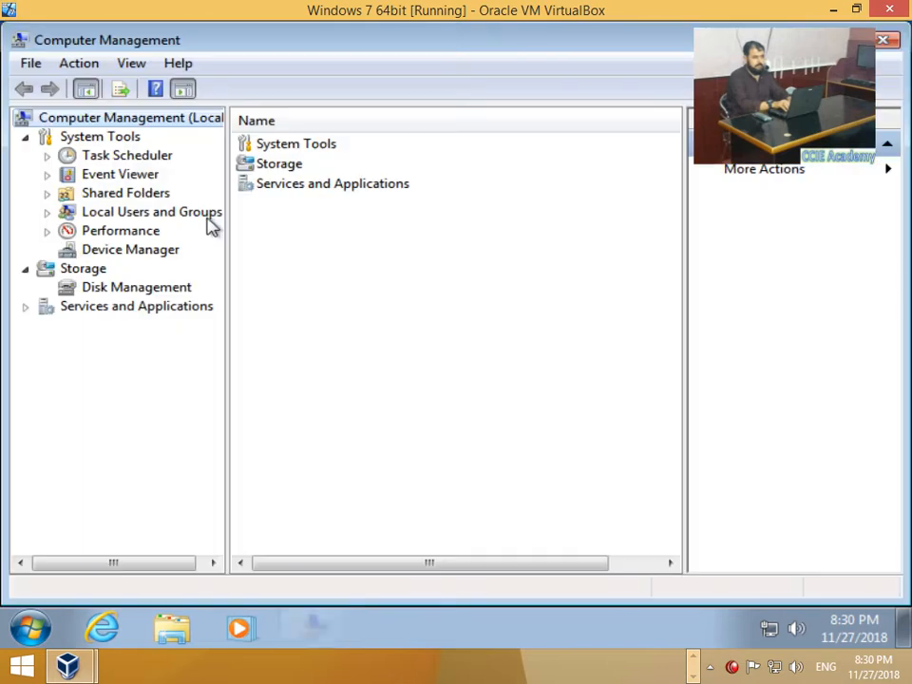
click(47, 213)
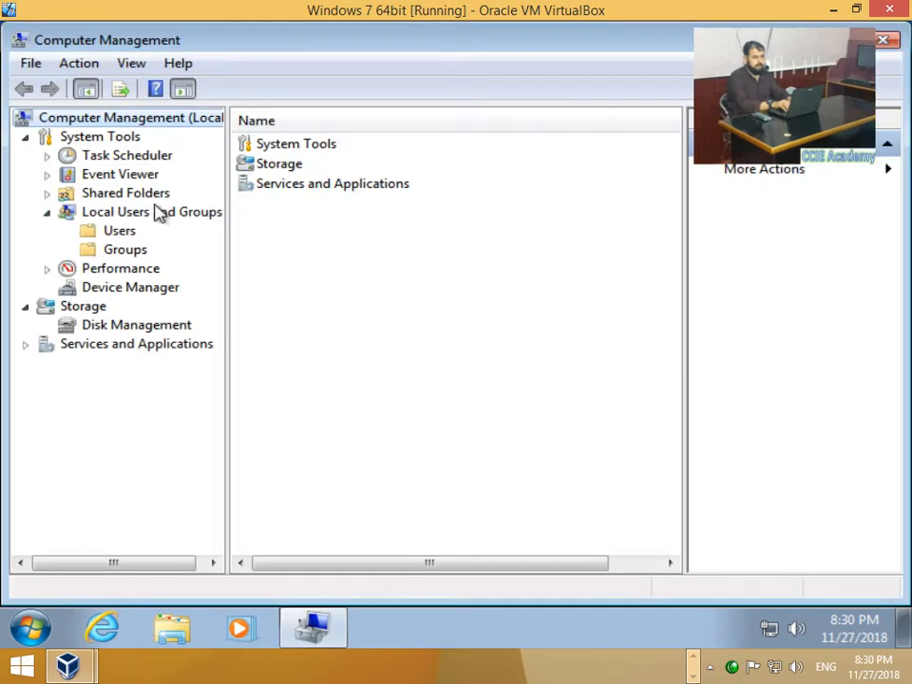
click(120, 231)
click(253, 150)
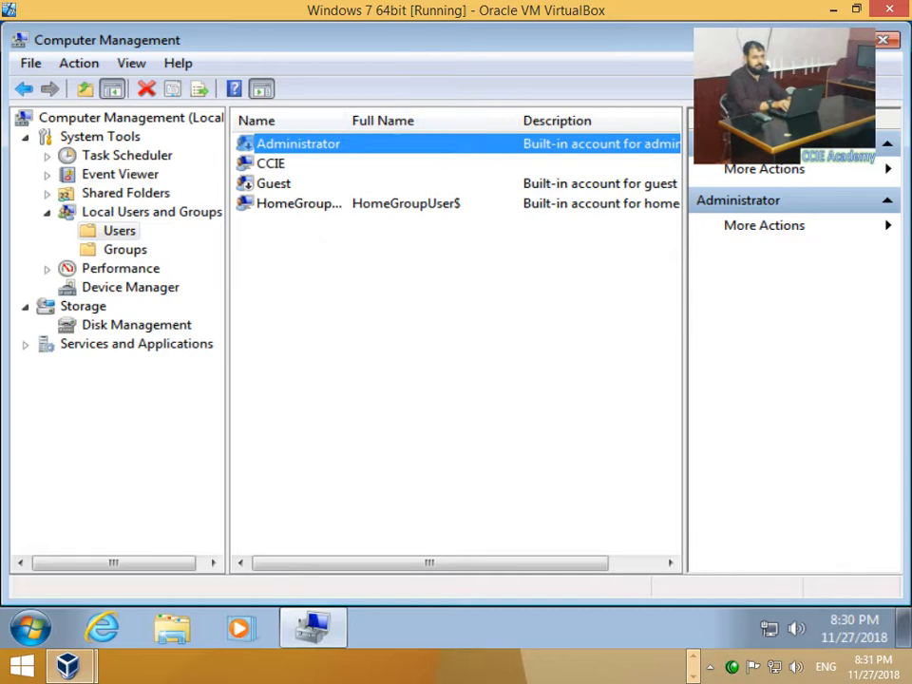
click(314, 147)
click(332, 253)
click(287, 168)
click(305, 260)
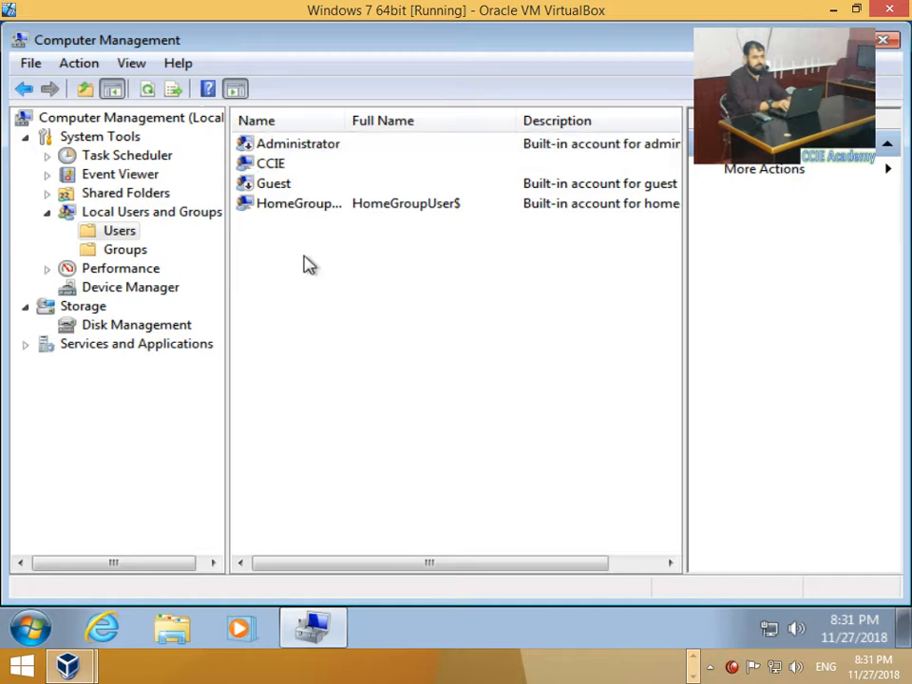
click(279, 149)
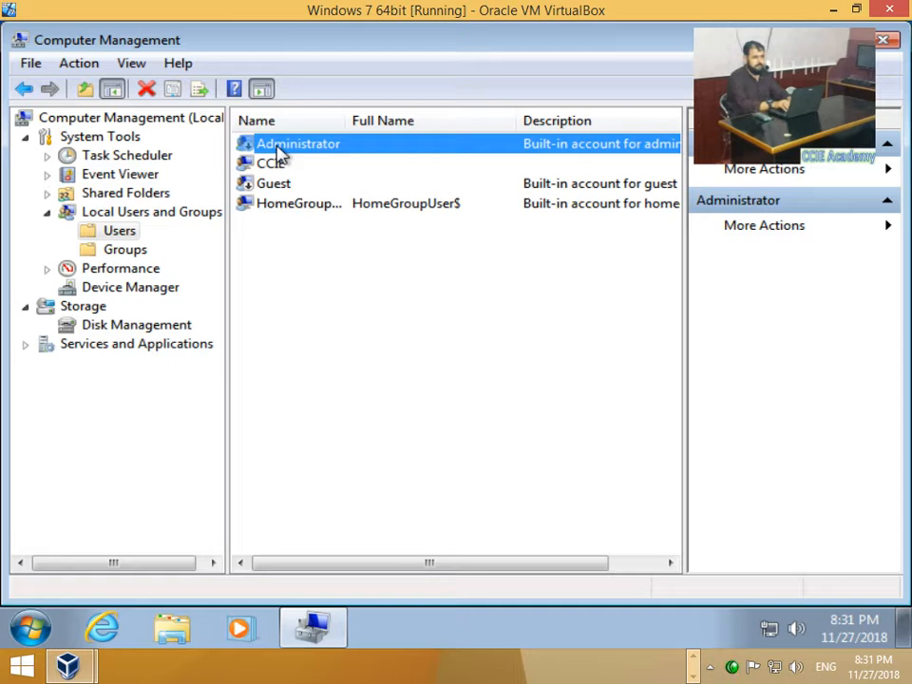
click(276, 163)
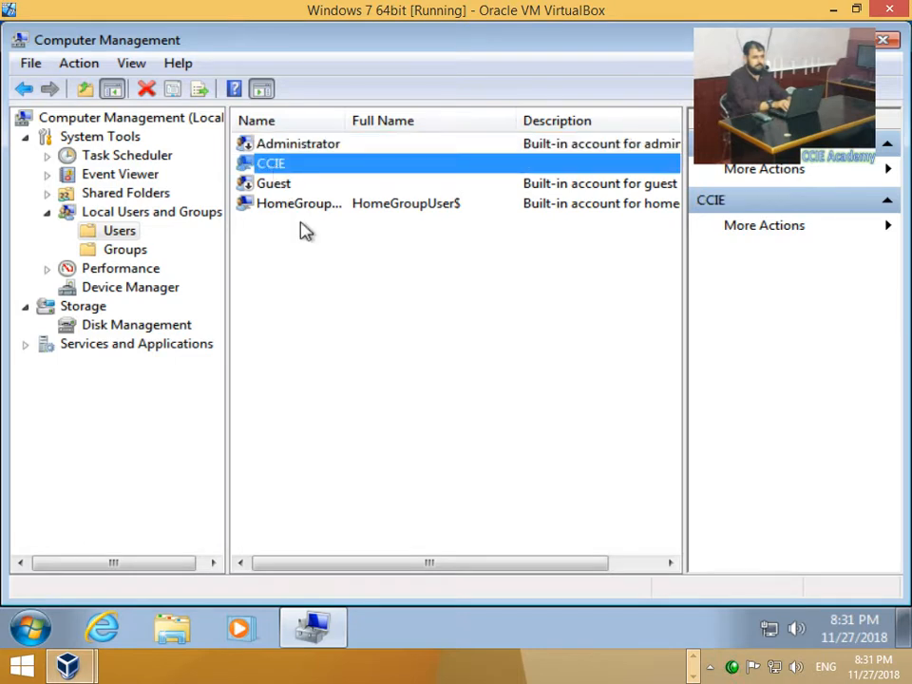
click(334, 295)
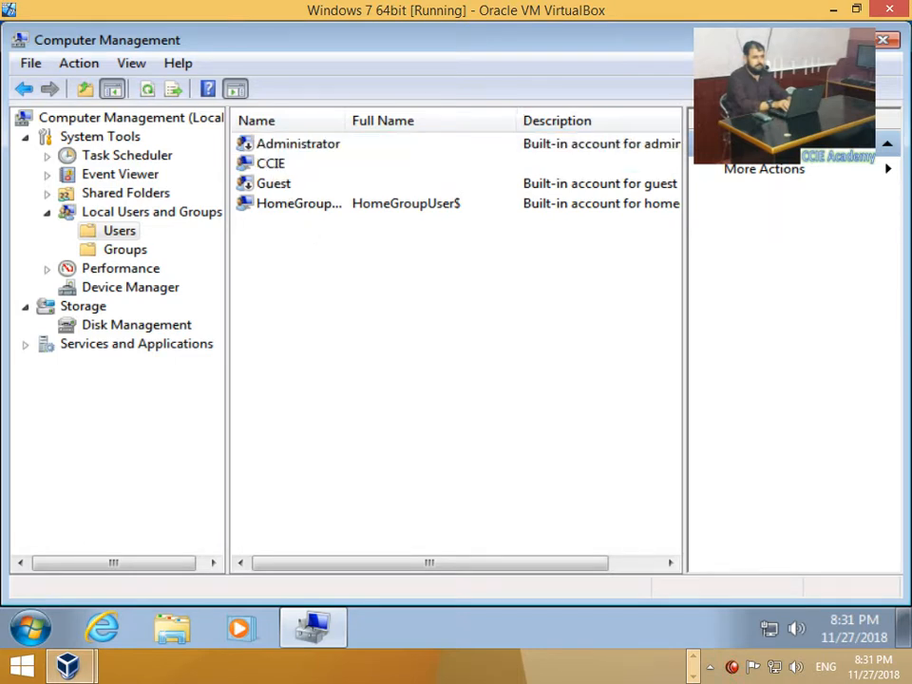
click(882, 40)
click(514, 187)
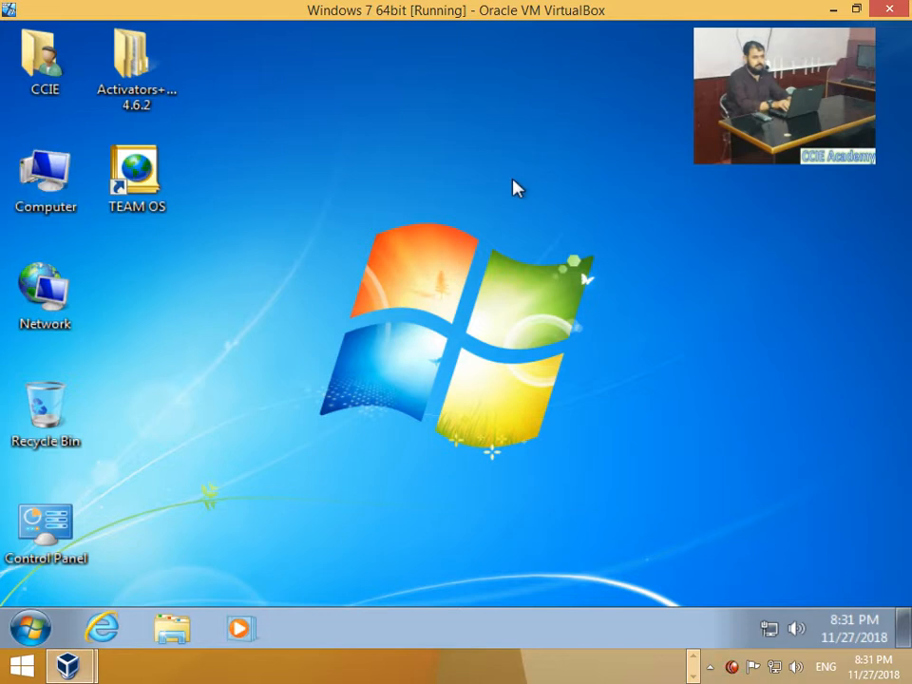
Step: Minimize the VM window and open the Windows 7 64bit VM's settings in VirtualBox Manager
click(831, 10)
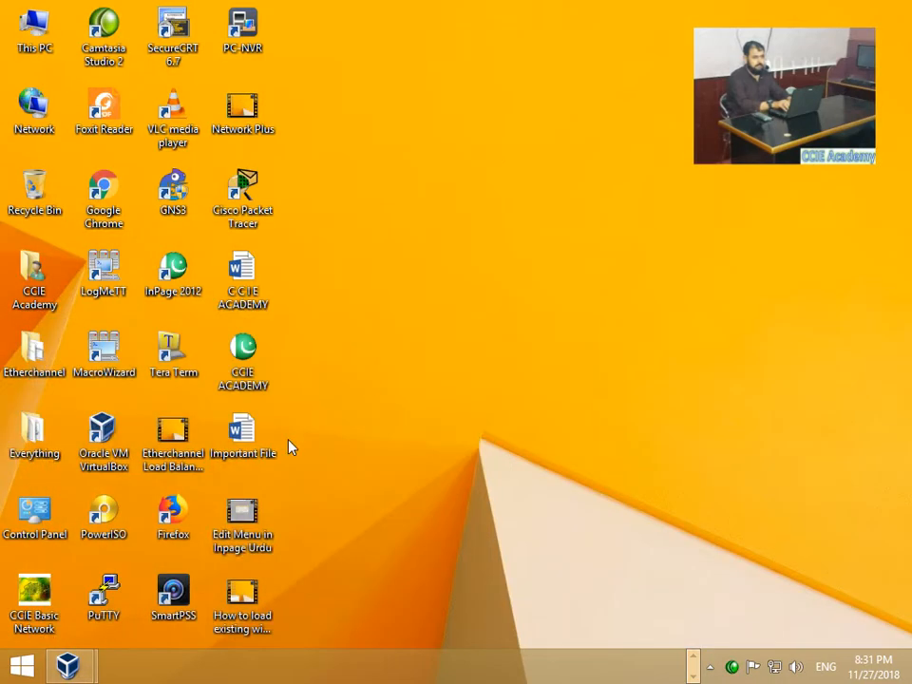
mouse_move(118, 654)
click(180, 583)
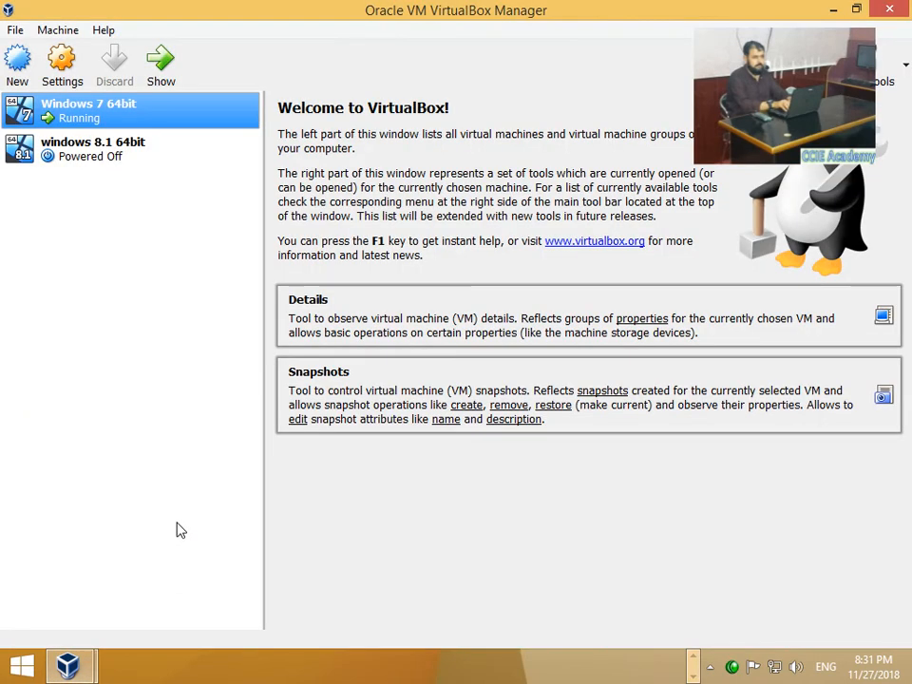
right_click(118, 114)
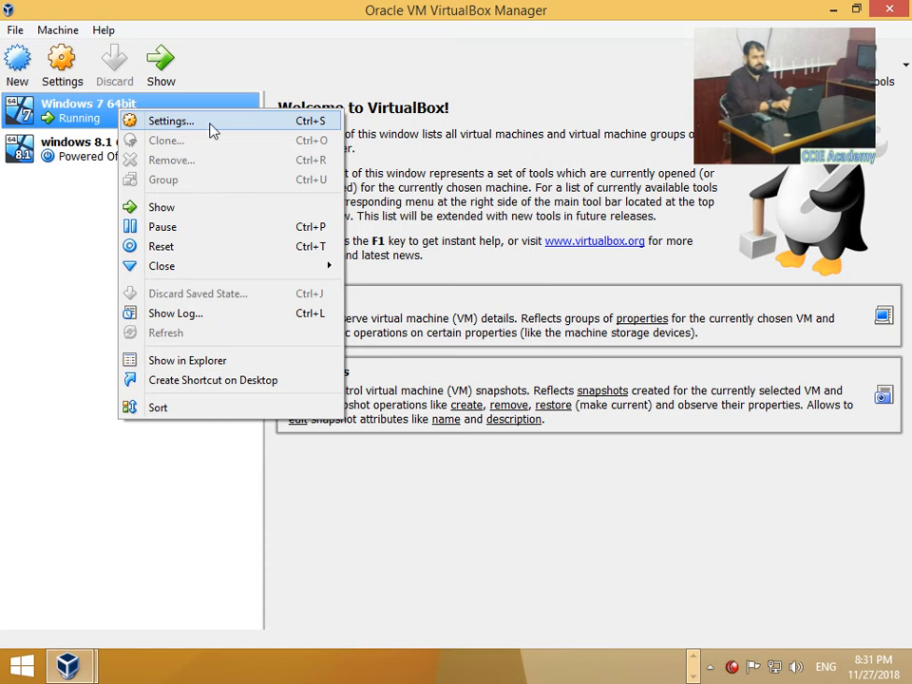
click(211, 127)
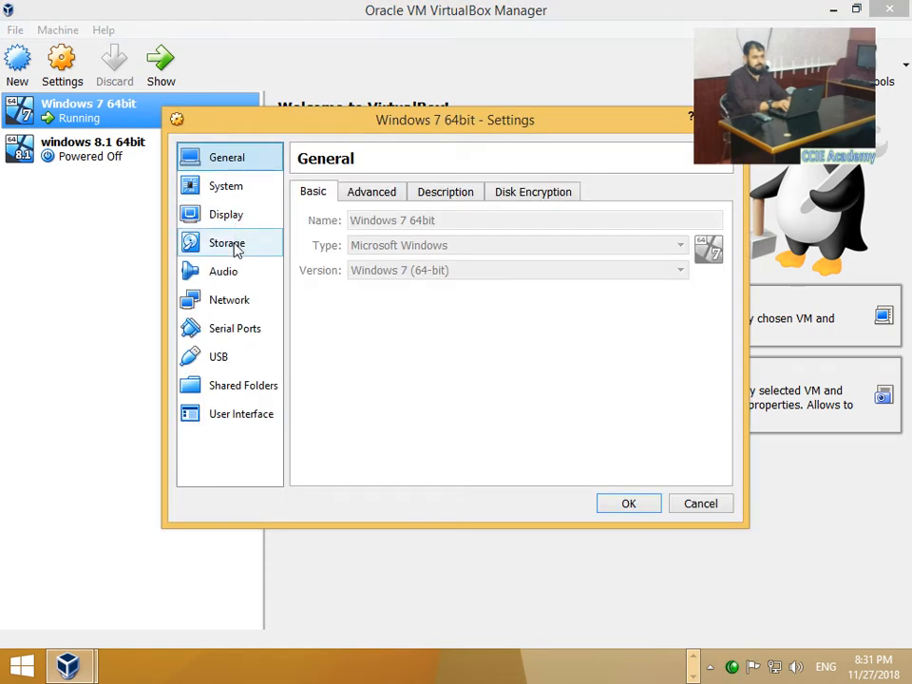
Step: Load the lazesoftwin7passwordrecover_ ISO into the empty optical drive under Storage and save
click(234, 248)
click(352, 261)
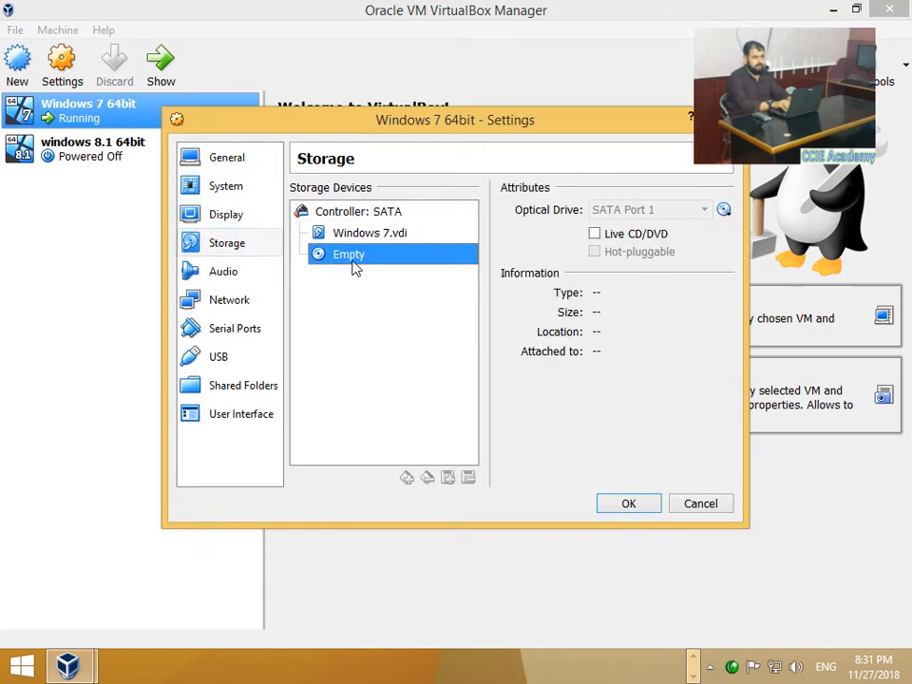
click(723, 210)
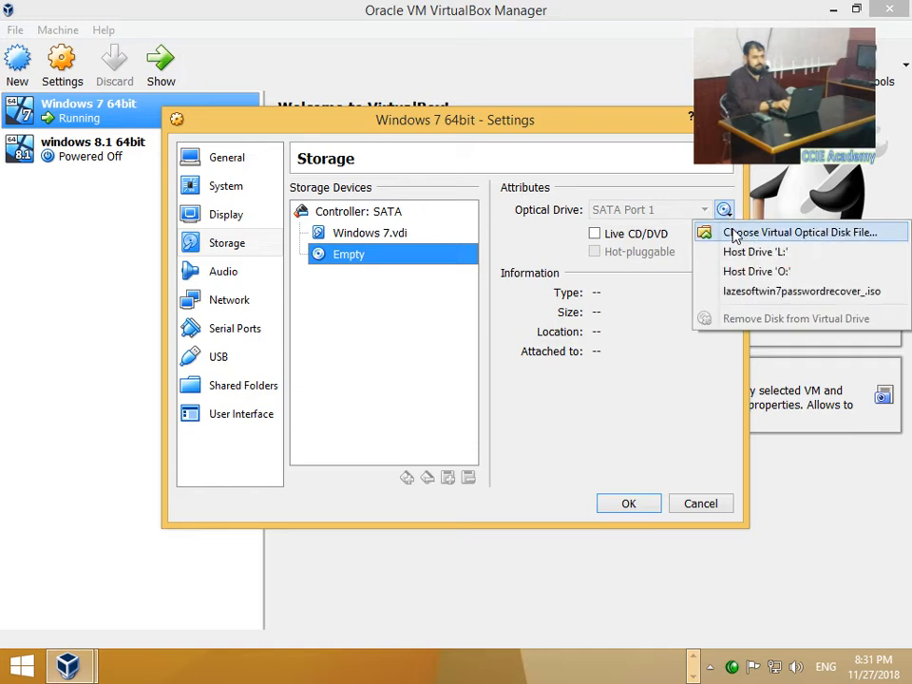
click(734, 234)
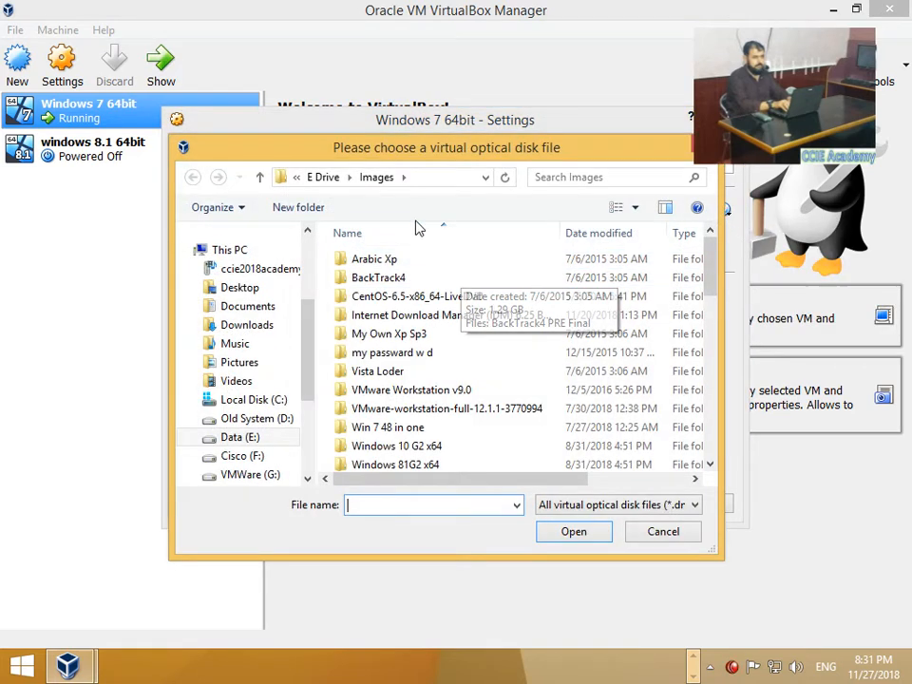
scroll(400, 344, down, 2)
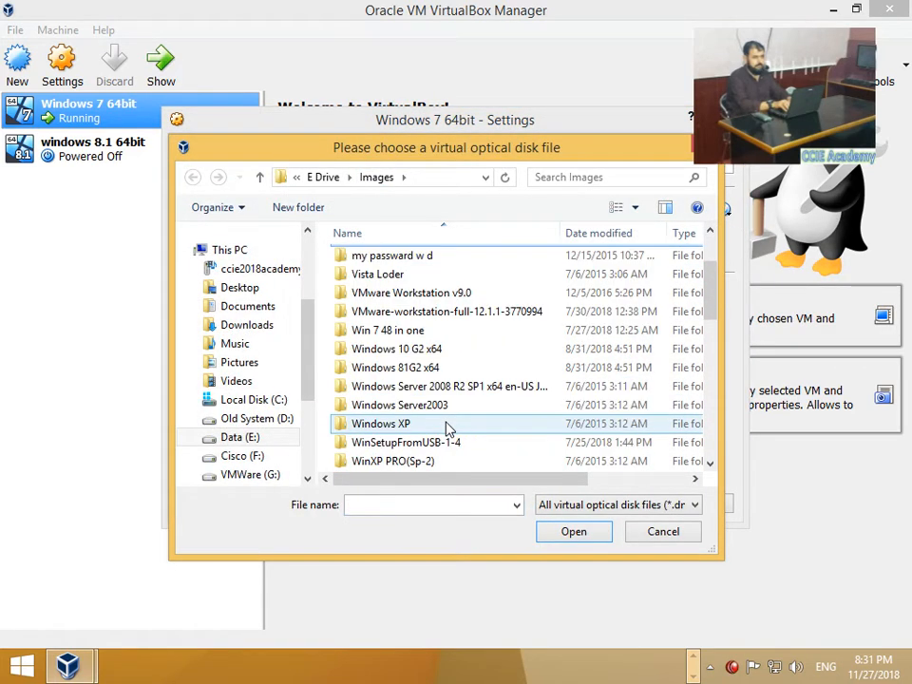
scroll(450, 423, down, 2)
scroll(450, 416, down, 2)
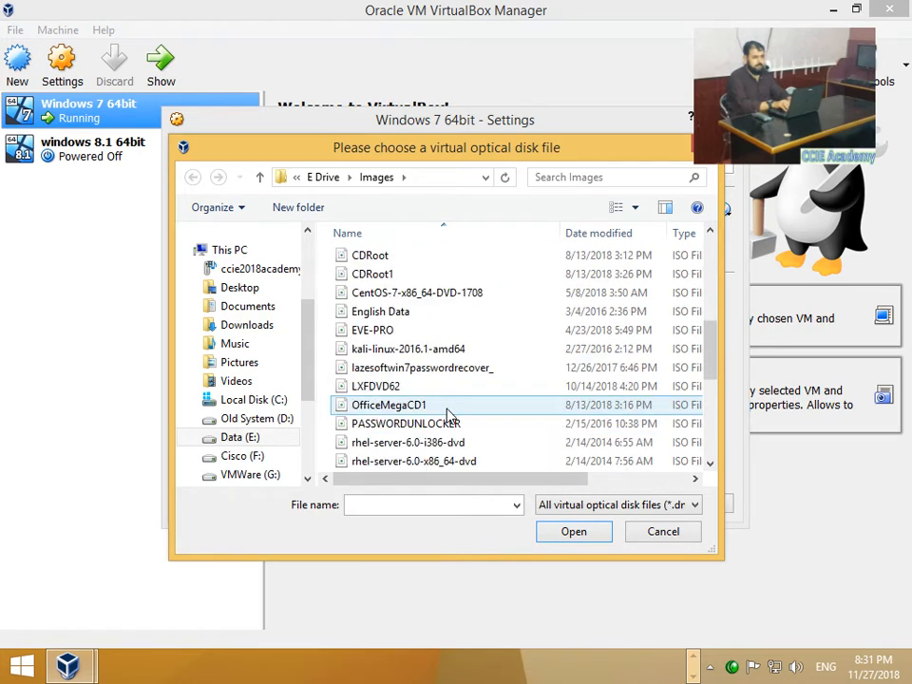
click(398, 370)
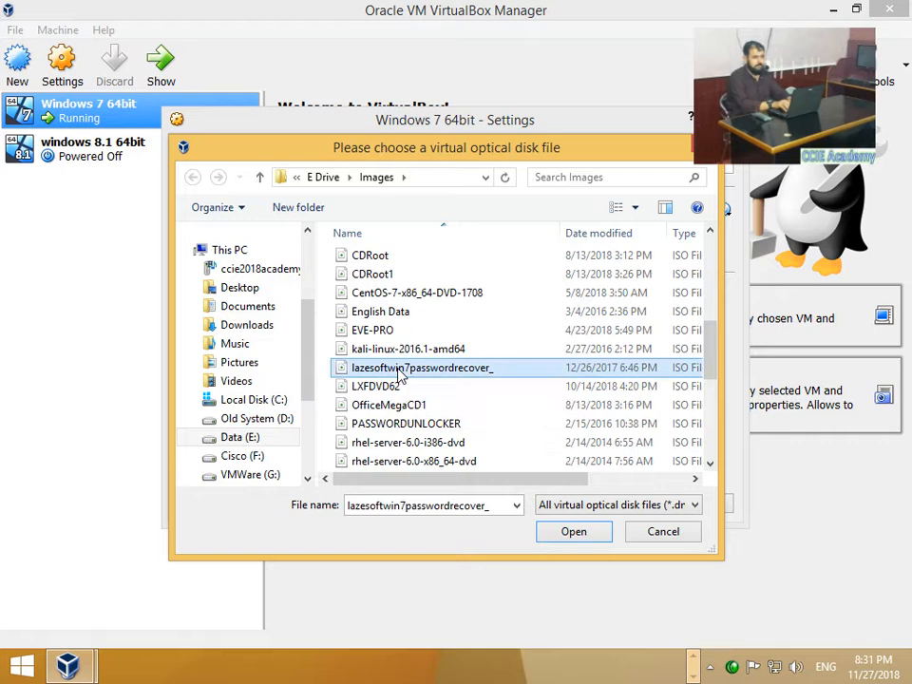
click(574, 531)
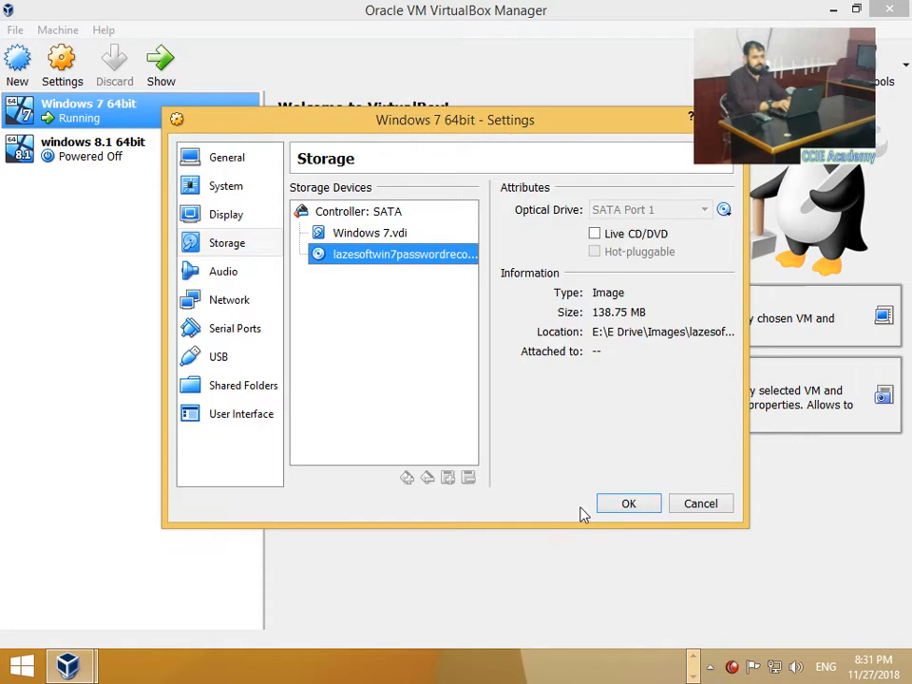
click(622, 507)
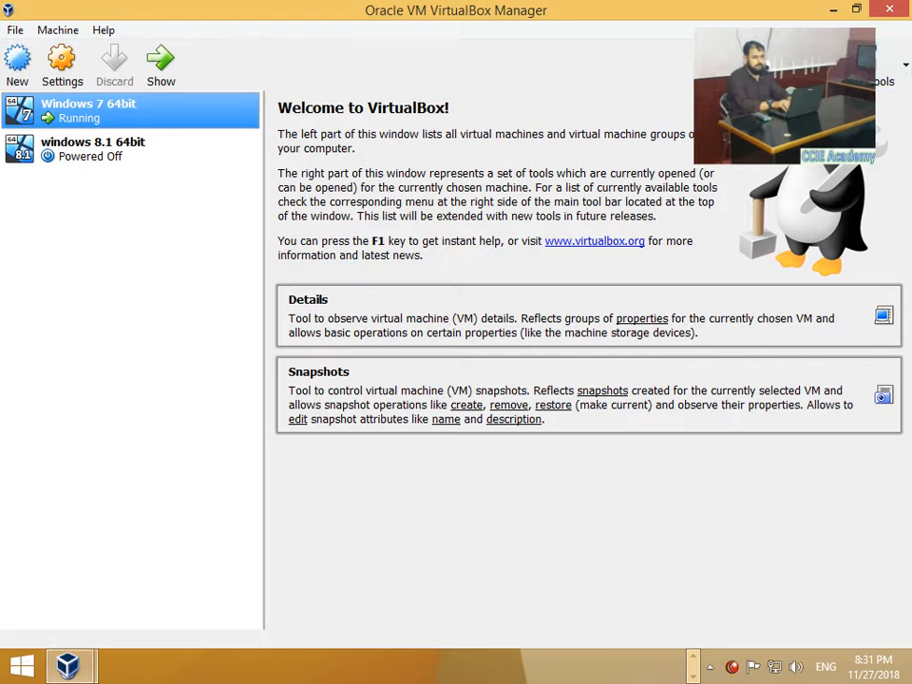
Step: Return to the VM, check Computer shows the 138 MB CD, then show Start's power options
mouse_move(69, 667)
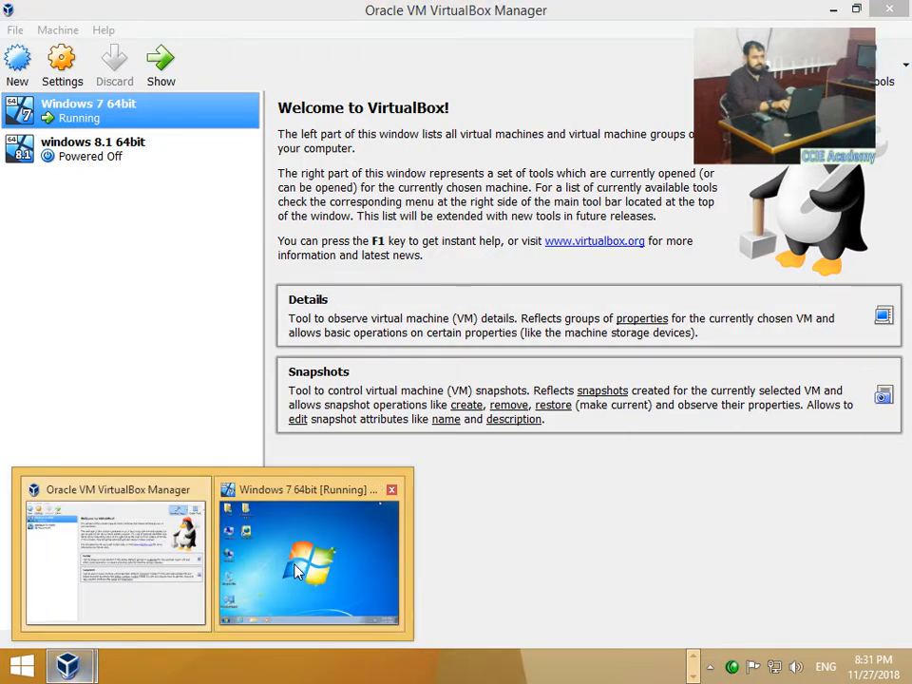
click(309, 579)
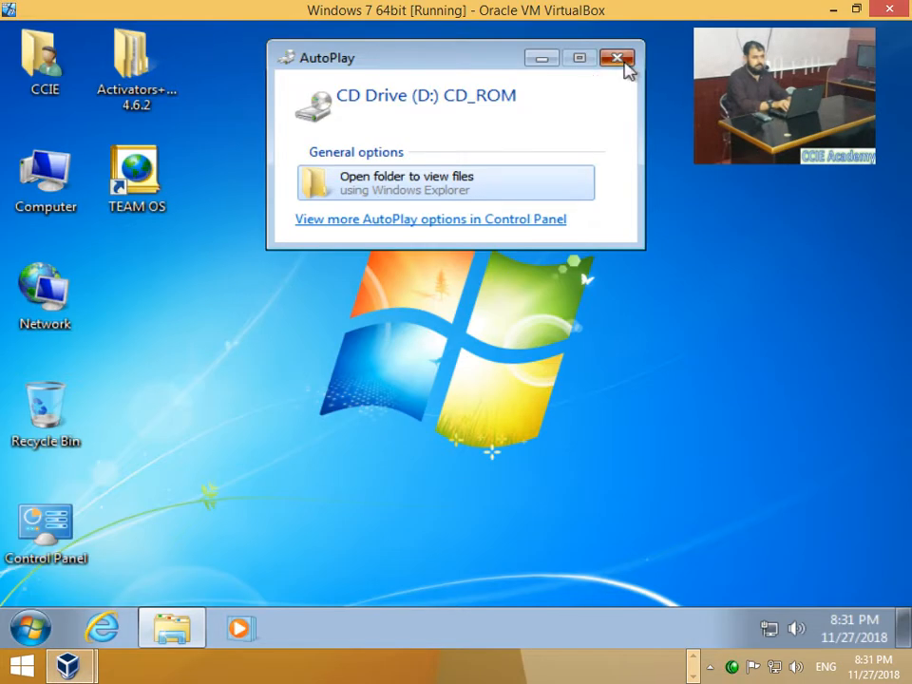
click(617, 58)
double_click(59, 179)
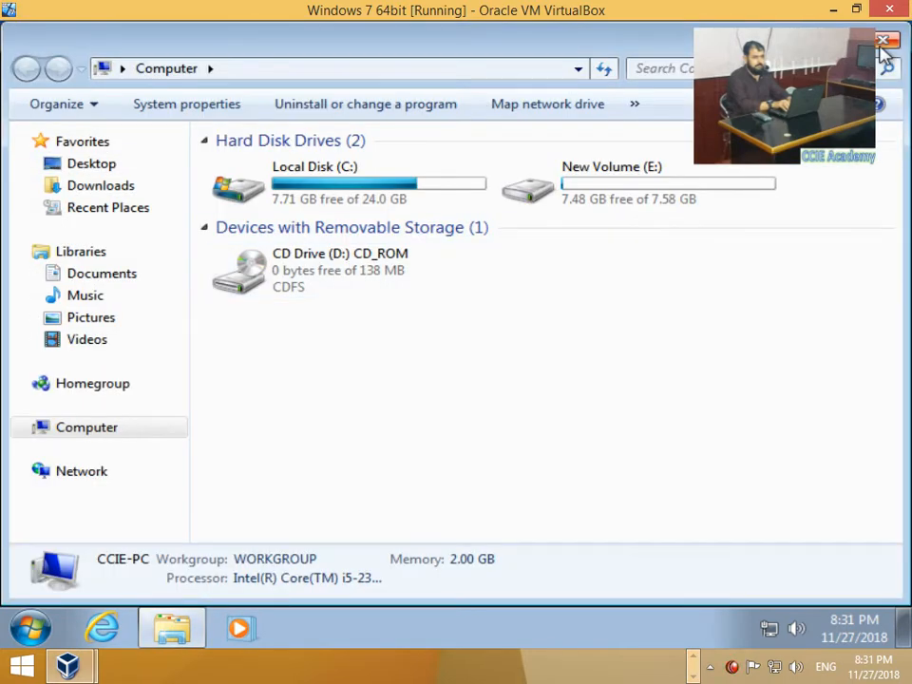
click(883, 43)
click(30, 627)
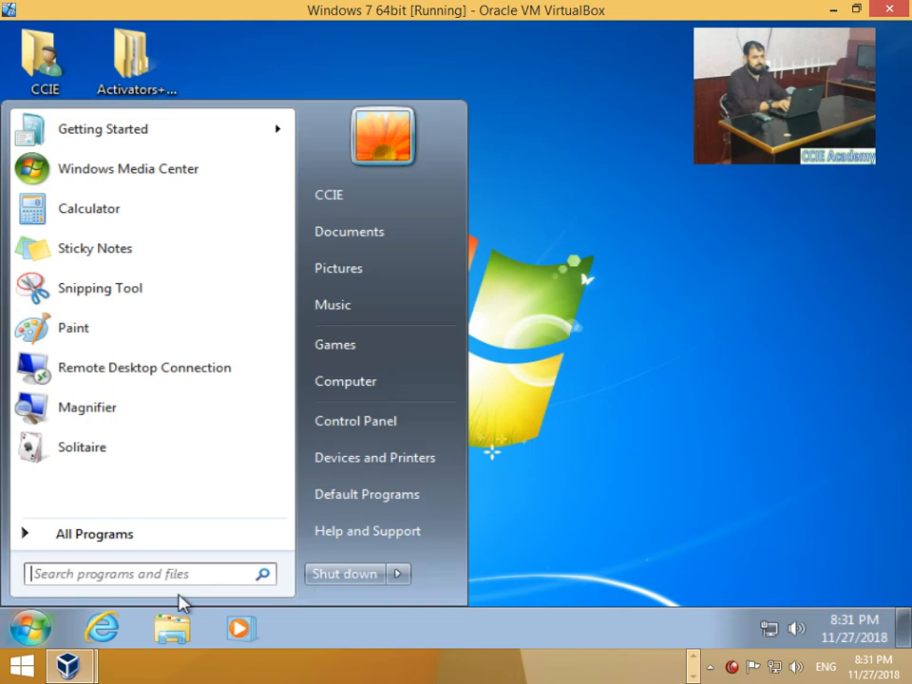
click(399, 575)
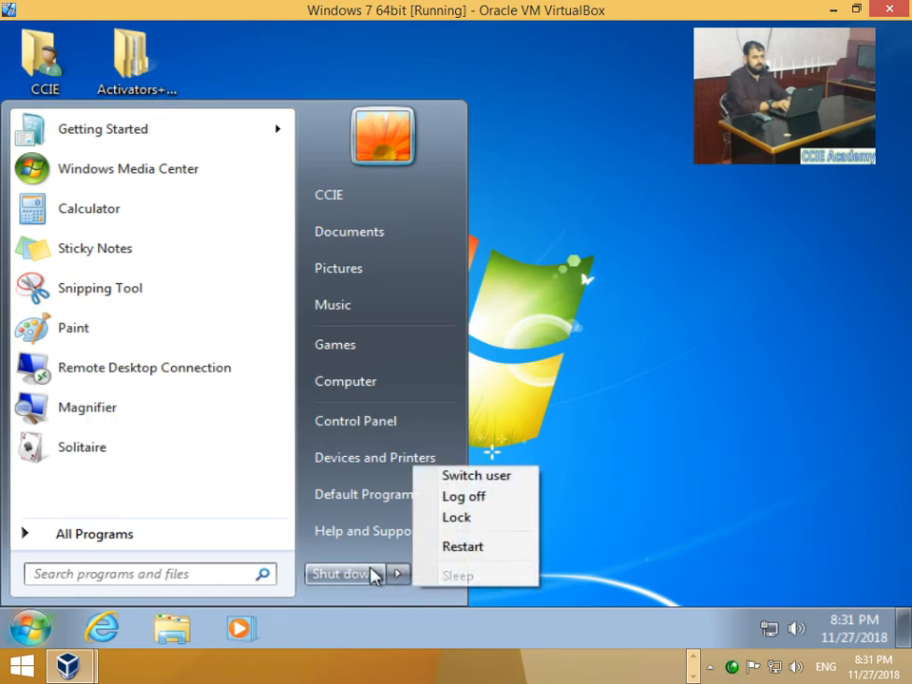
Step: Log off Windows and submit a password attempt at the sign-in screen
mouse_move(409, 574)
click(448, 498)
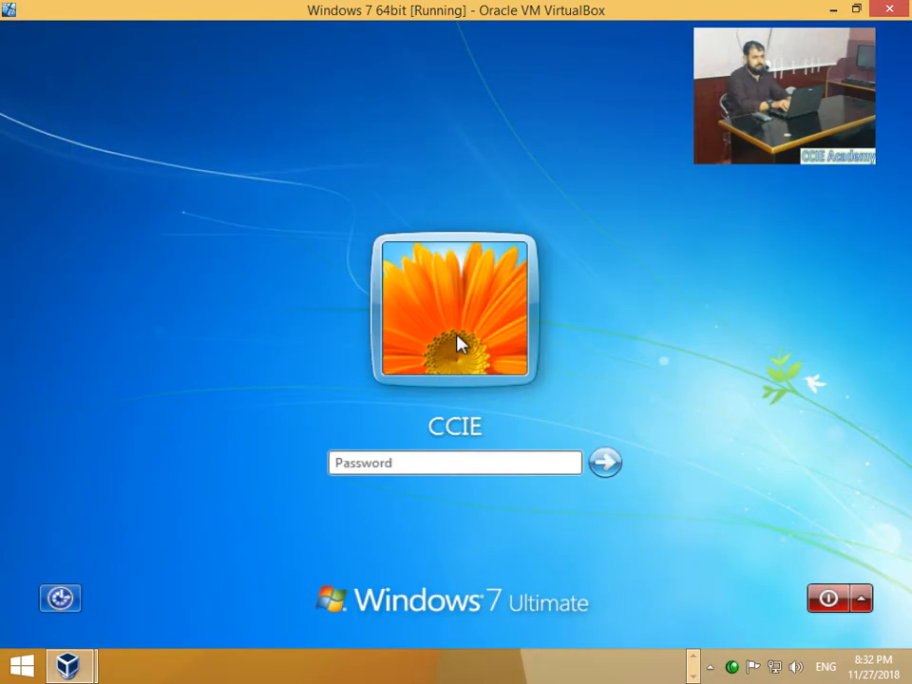
text(•••)
key(Return)
Step: Dismiss the wrong-password message and bring up the Restart and Shut down options
key(Return)
text(•••)
key(Return)
key(Return)
key(Return)
key(Return)
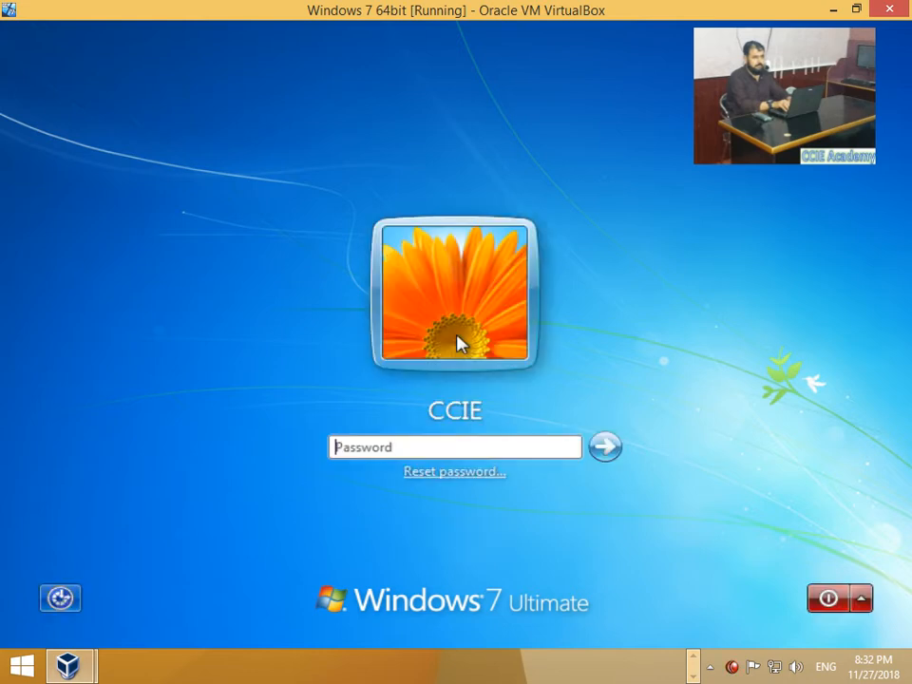
click(860, 602)
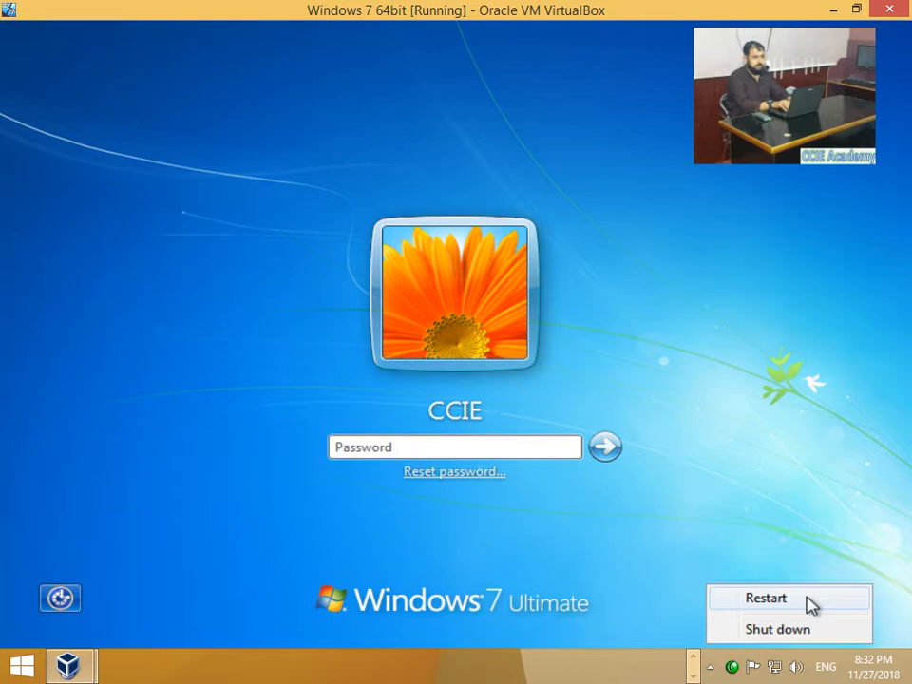
Step: Restart the VM and answer the boot prompt so it boots from the recovery CD
click(811, 600)
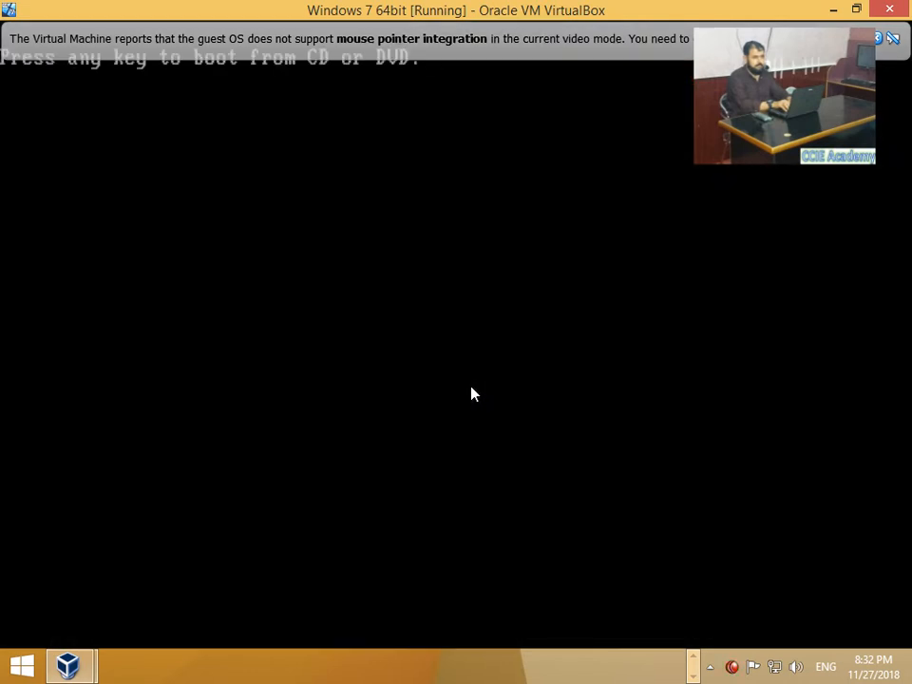
click(472, 395)
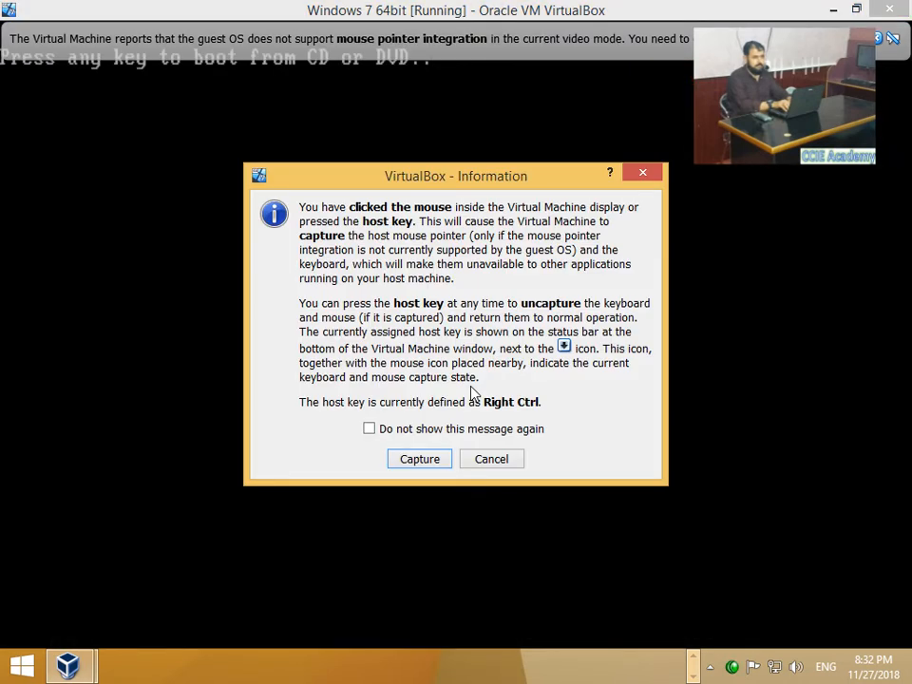
click(420, 461)
key(Return)
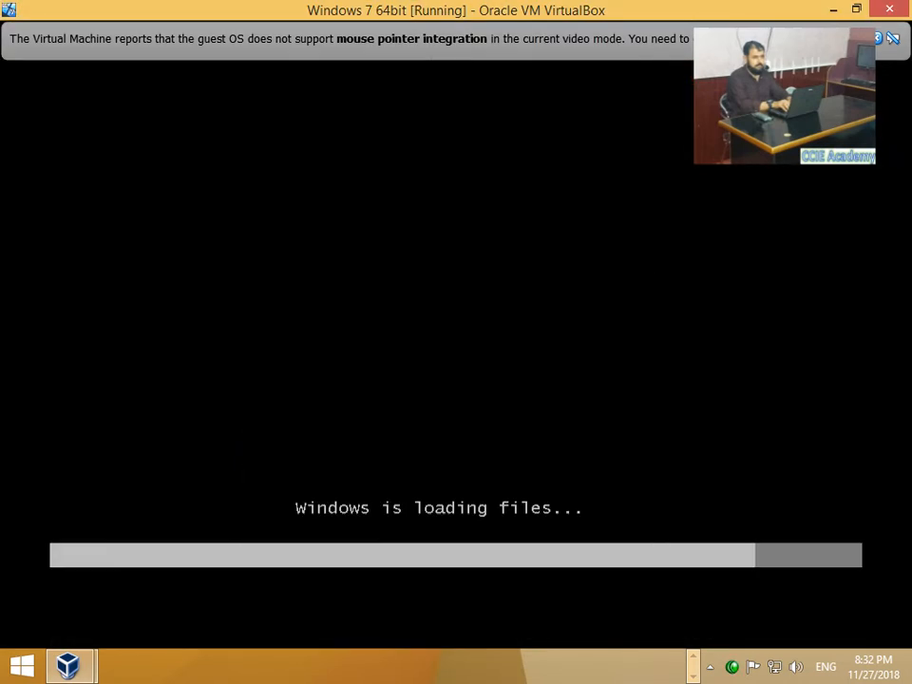
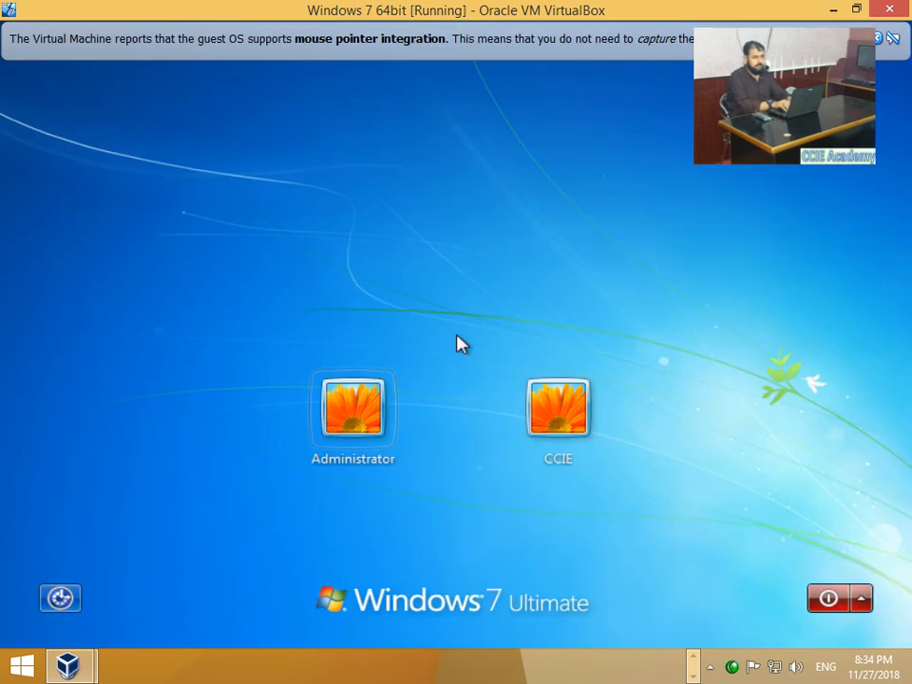
Step: Sign in to the CCIE user account from the Windows 7 login screen
click(570, 421)
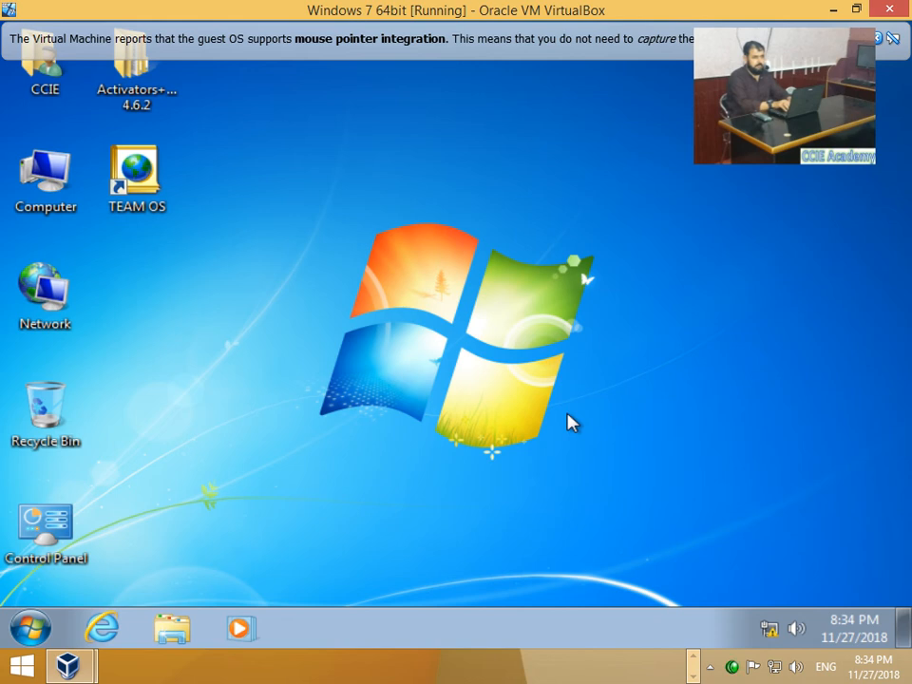
Step: Minimize the Windows 7 VM and VirtualBox Manager windows, then refresh the host desktop
click(830, 9)
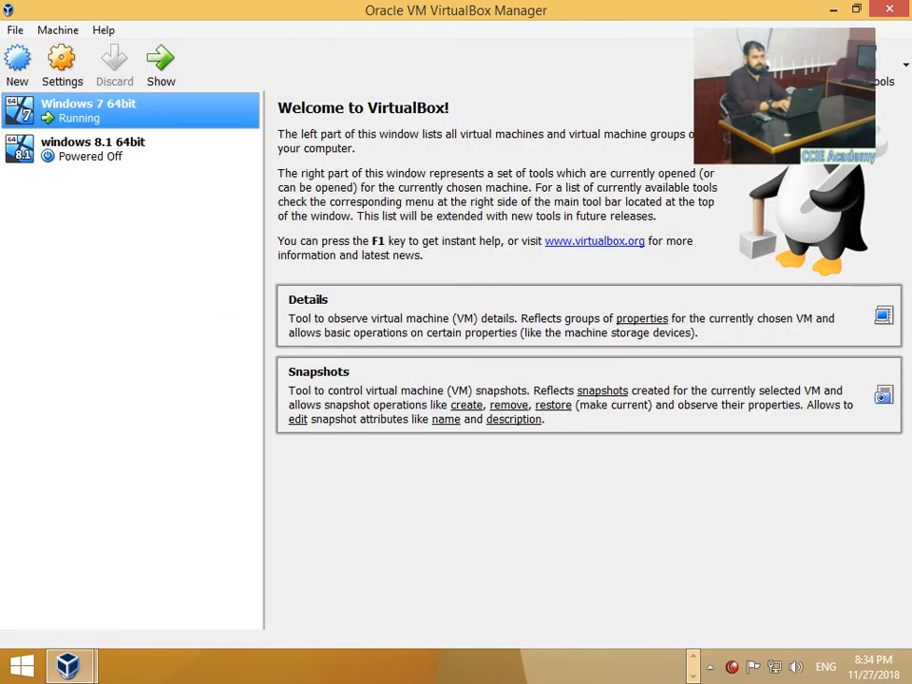
click(830, 9)
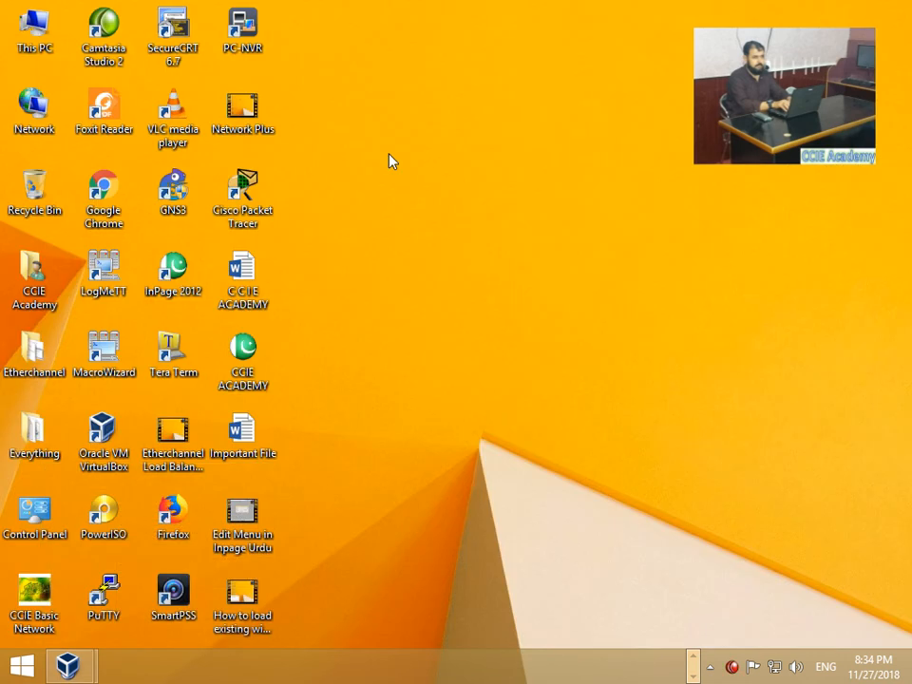
right_click(390, 163)
click(423, 211)
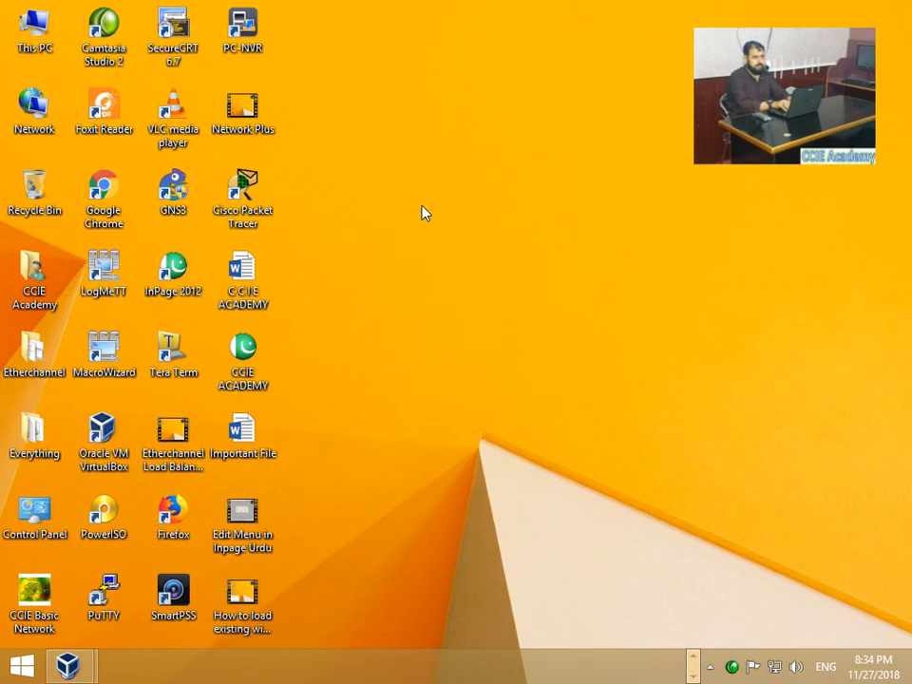